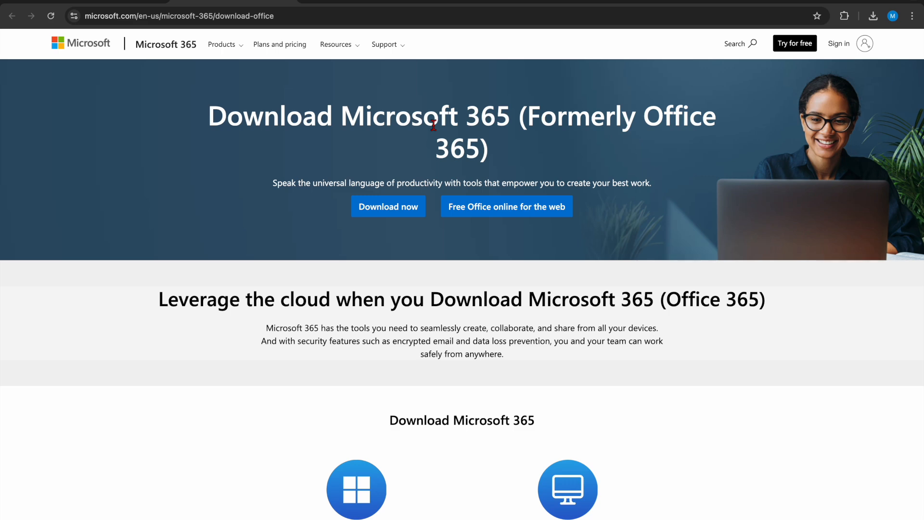
# Step: Switch to the Excel workbook with the class examples and leave the open edit of cell D7
pyautogui.hotkey('ctrl', 'Right')
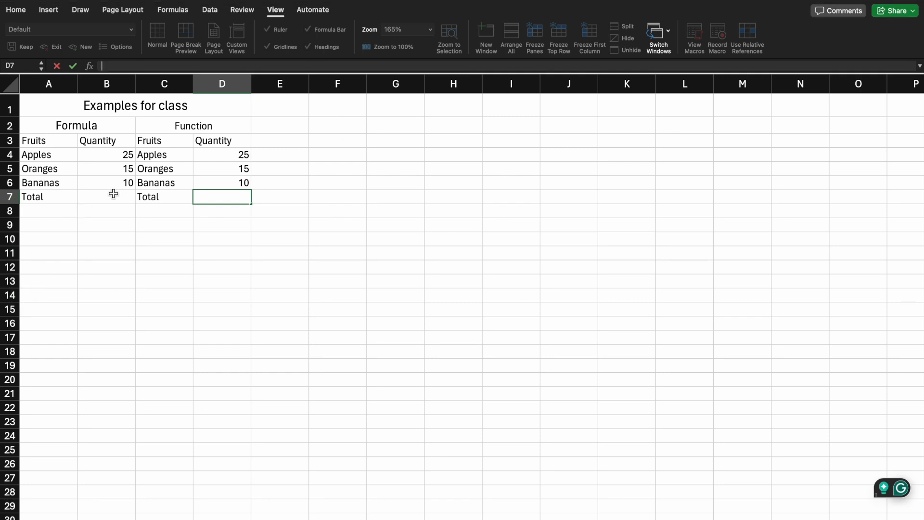
pyautogui.click(305, 130)
pyautogui.press('Escape')
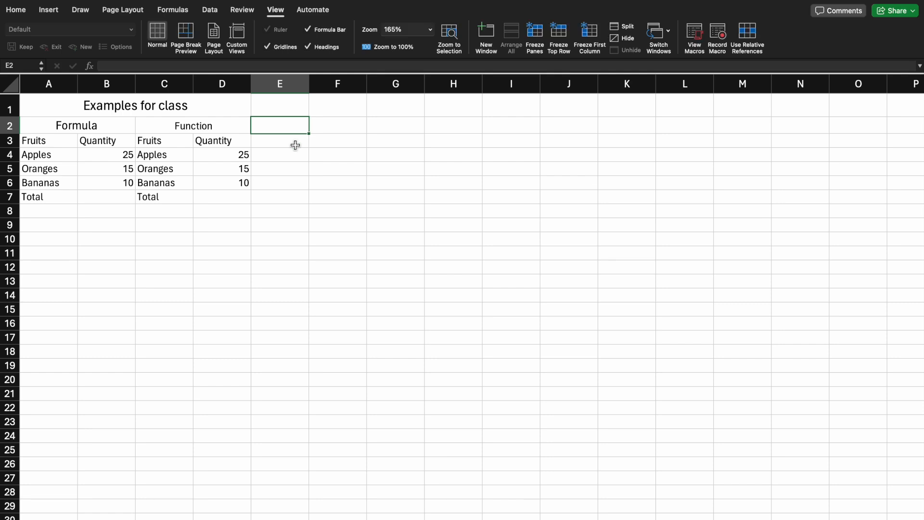
pyautogui.click(359, 159)
pyautogui.click(344, 188)
pyautogui.click(262, 158)
pyautogui.click(337, 140)
pyautogui.click(304, 187)
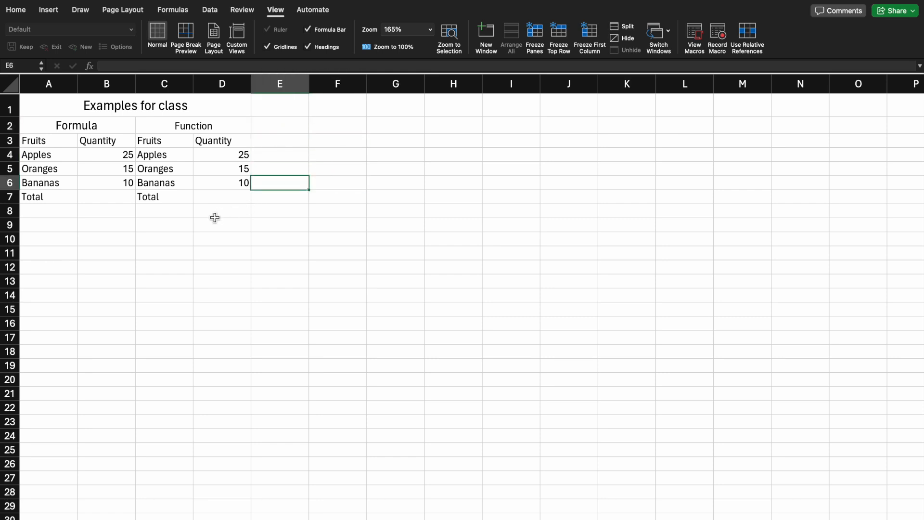
pyautogui.click(96, 519)
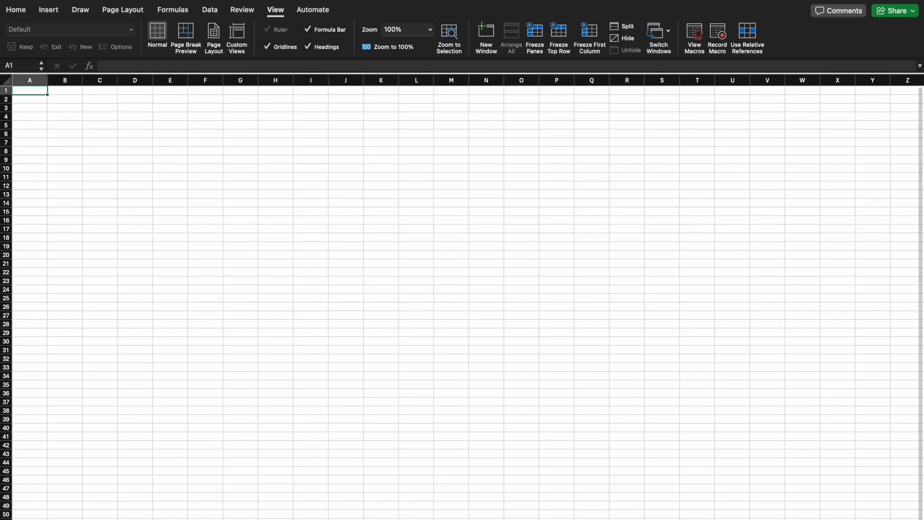
pyautogui.click(63, 519)
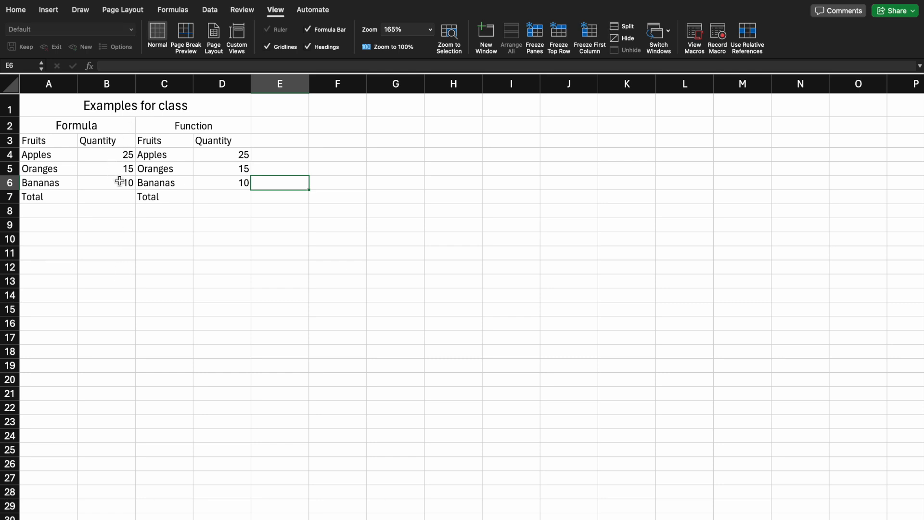
# Step: Enter the formula =B4+B5+B6 in cell B7 to total the fruit quantities under Formula
pyautogui.click(119, 196)
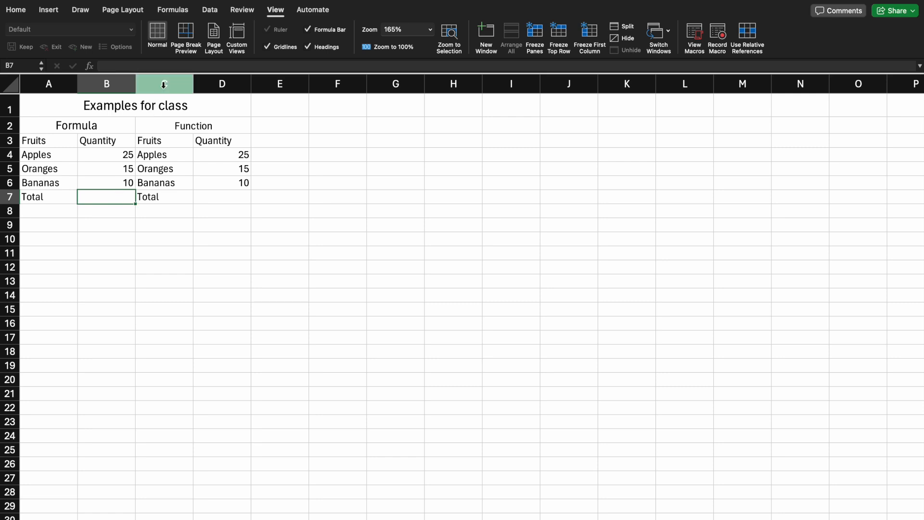
pyautogui.click(174, 71)
pyautogui.write('=')
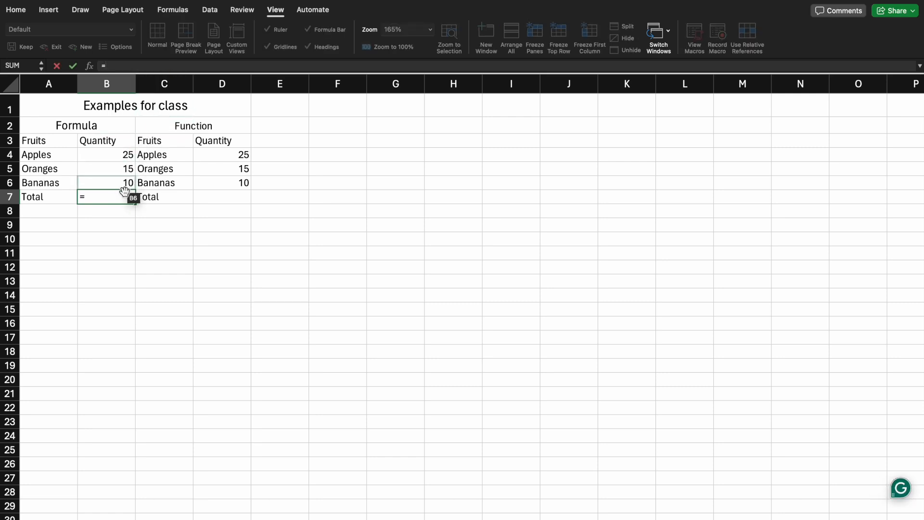
pyautogui.click(132, 156)
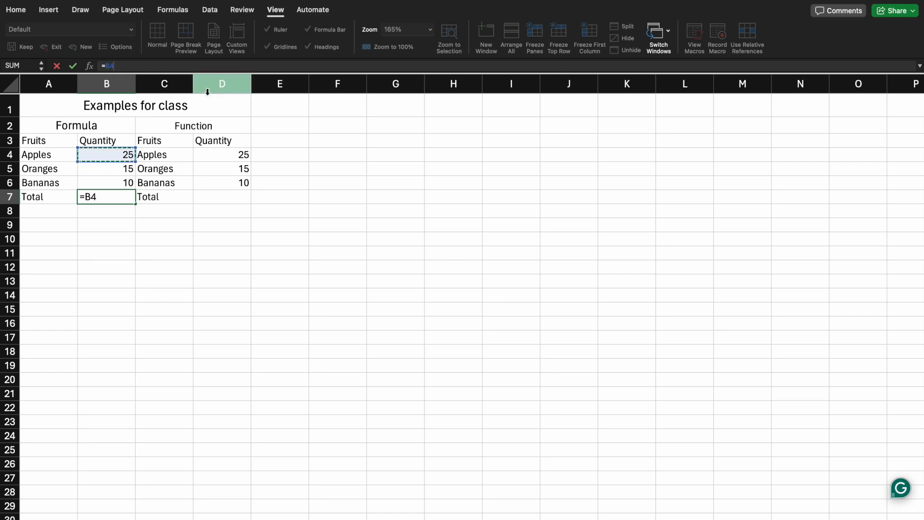
pyautogui.write('+')
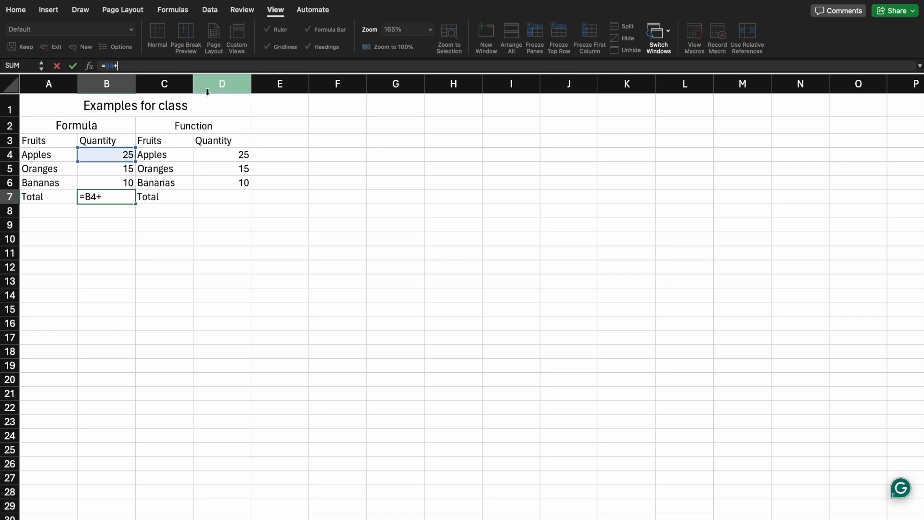
pyautogui.click(131, 168)
pyautogui.write('+')
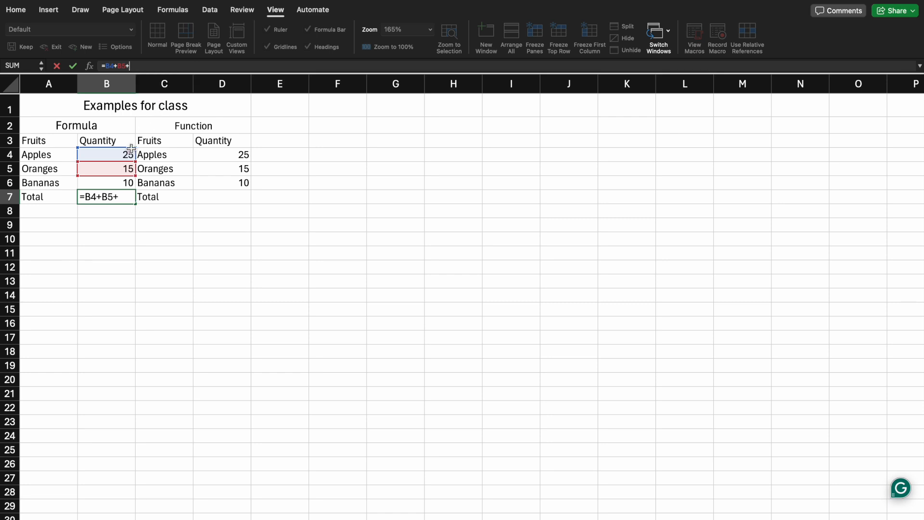
pyautogui.click(120, 184)
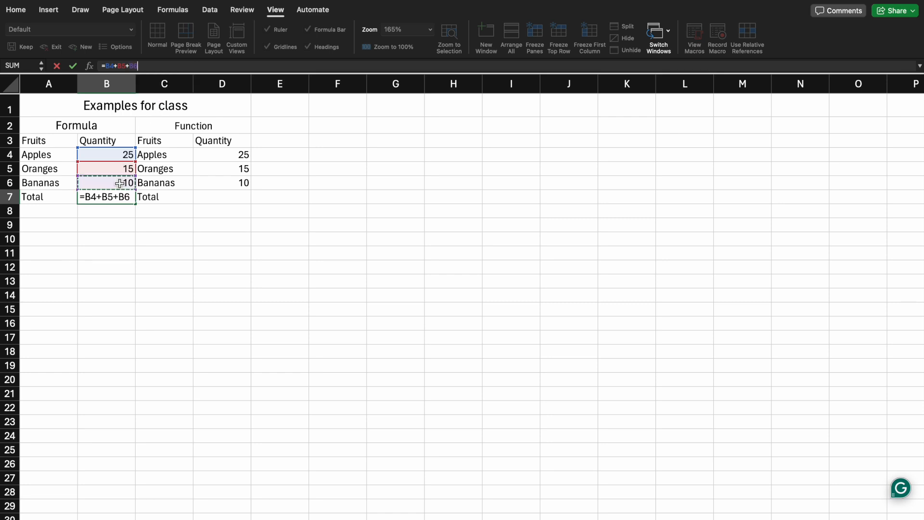
pyautogui.press('Return')
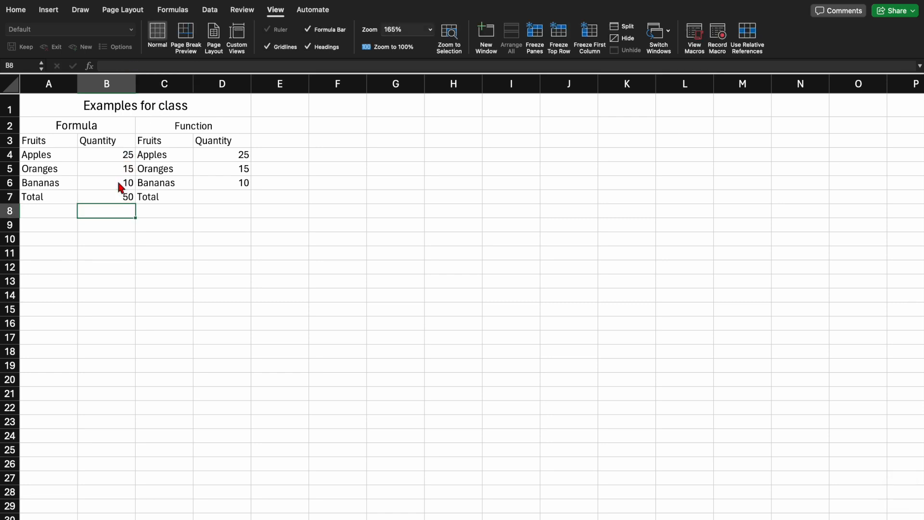
# Step: Enter the function =SUM(D4:D6) in cell D7 to total the fruit quantities under Function
pyautogui.click(222, 201)
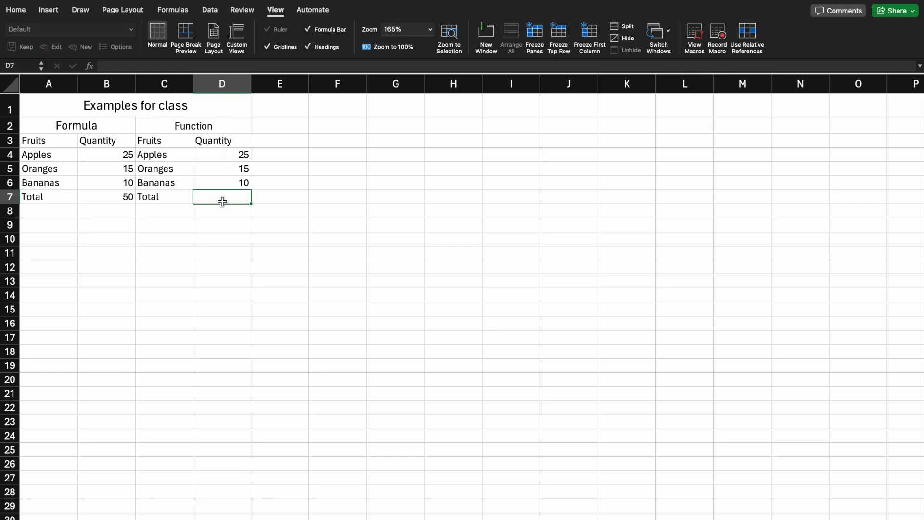
pyautogui.click(277, 67)
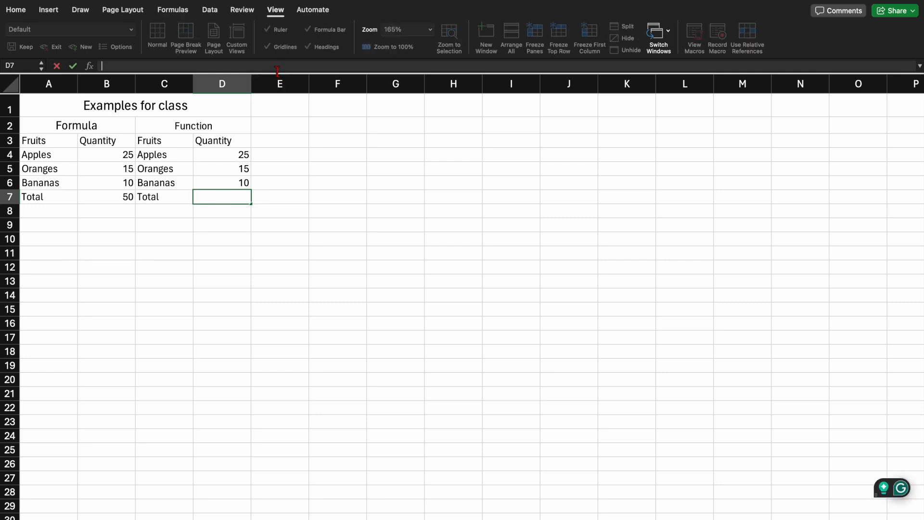
pyautogui.write('=')
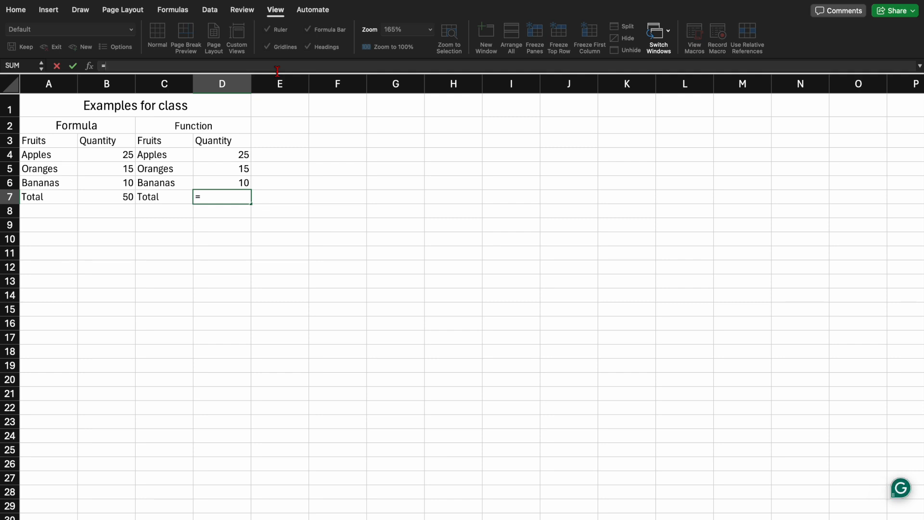
pyautogui.write('sum')
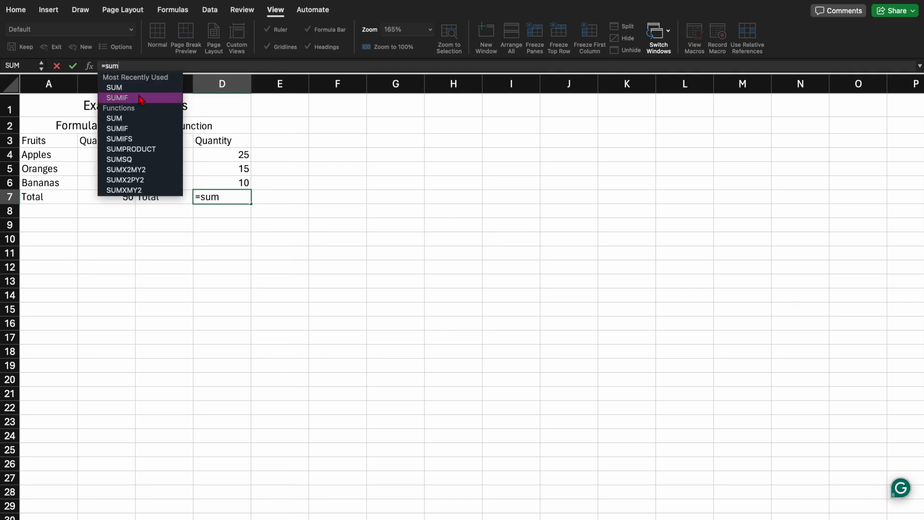
pyautogui.doubleClick(115, 87)
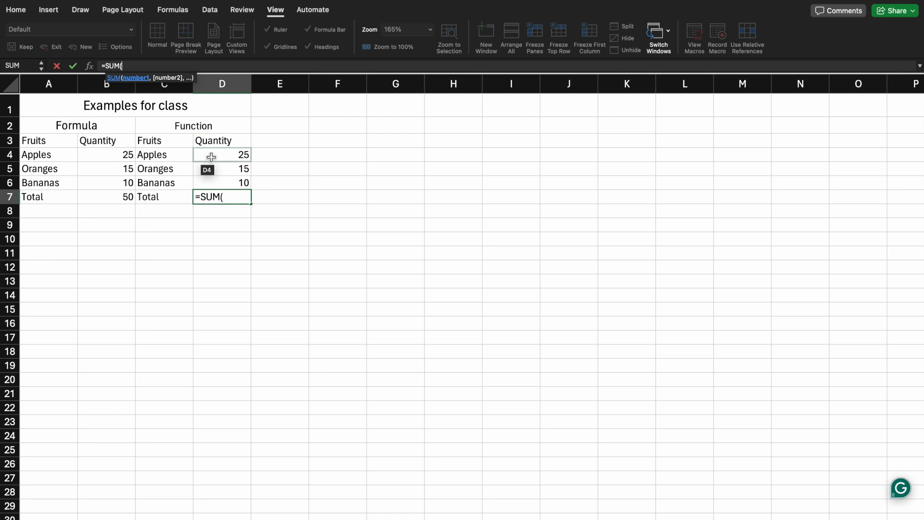
pyautogui.moveTo(210, 156); pyautogui.dragTo(213, 179)
pyautogui.write(')')
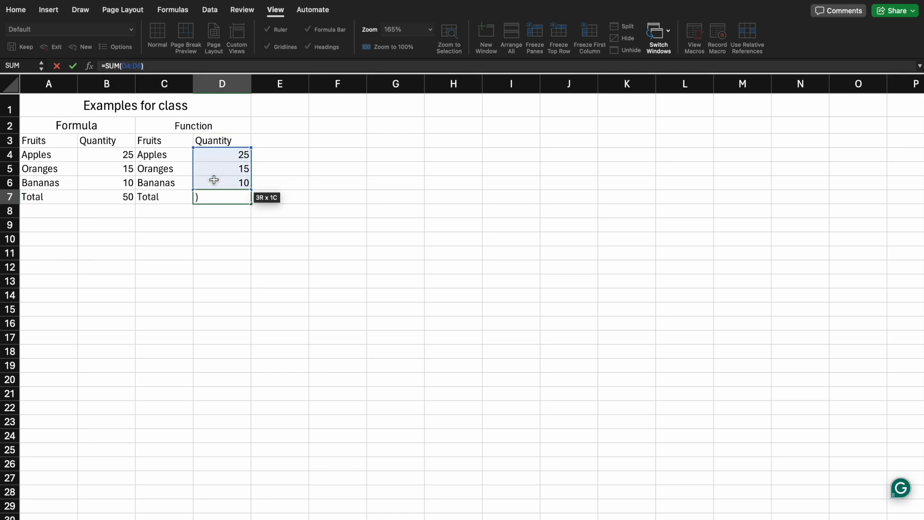
pyautogui.press('Return')
# Step: Compare the contents of the two total cells, B7 and D7
pyautogui.click(226, 198)
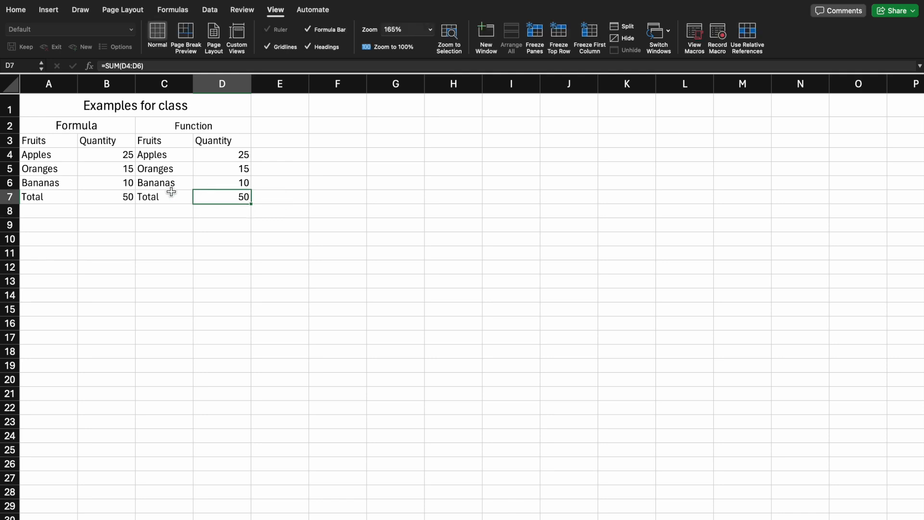
pyautogui.click(103, 199)
pyautogui.click(219, 199)
pyautogui.click(124, 199)
pyautogui.click(215, 199)
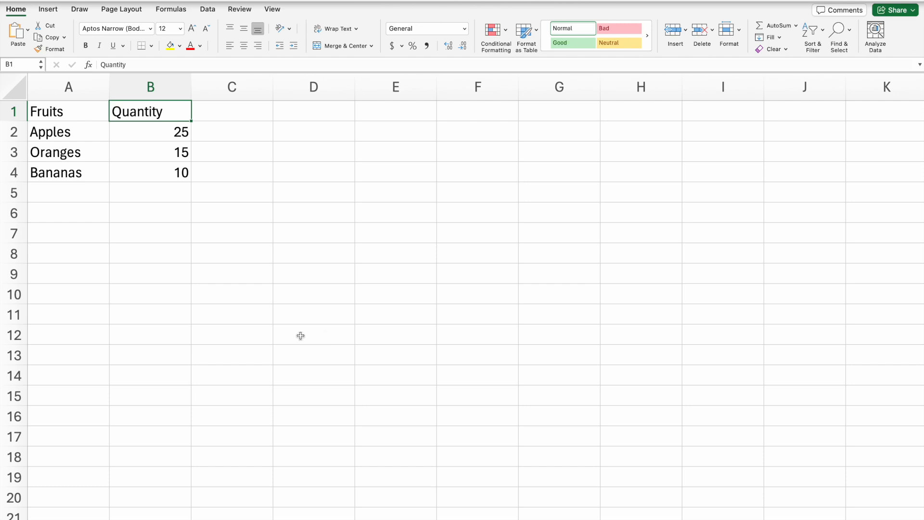
# Step: Insert a basic 2-D pie chart from the fruits and quantity data in A1:B4
pyautogui.click(66, 108)
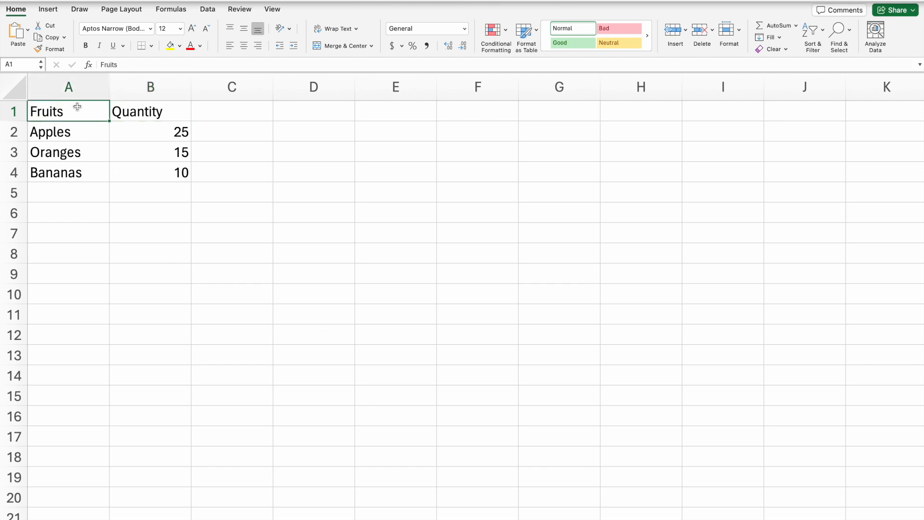
pyautogui.click(162, 110)
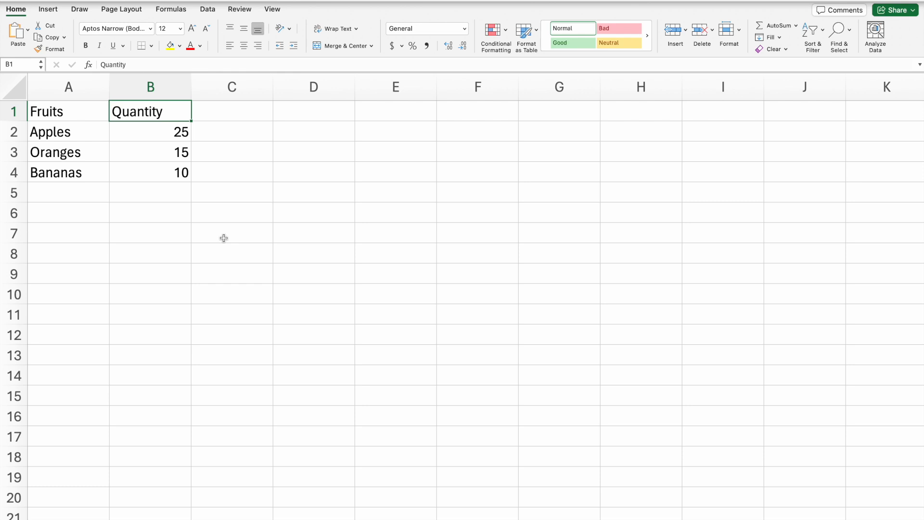
pyautogui.moveTo(55, 115); pyautogui.dragTo(153, 175)
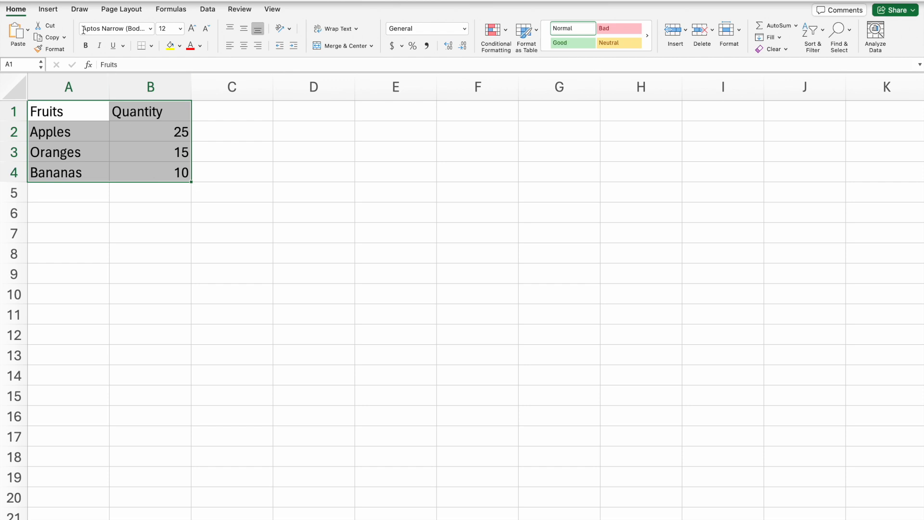
pyautogui.click(48, 9)
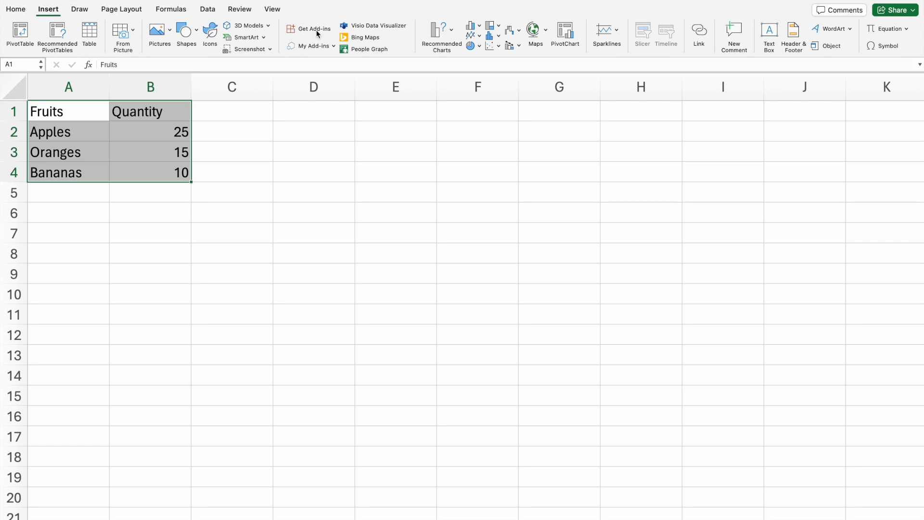
pyautogui.click(472, 47)
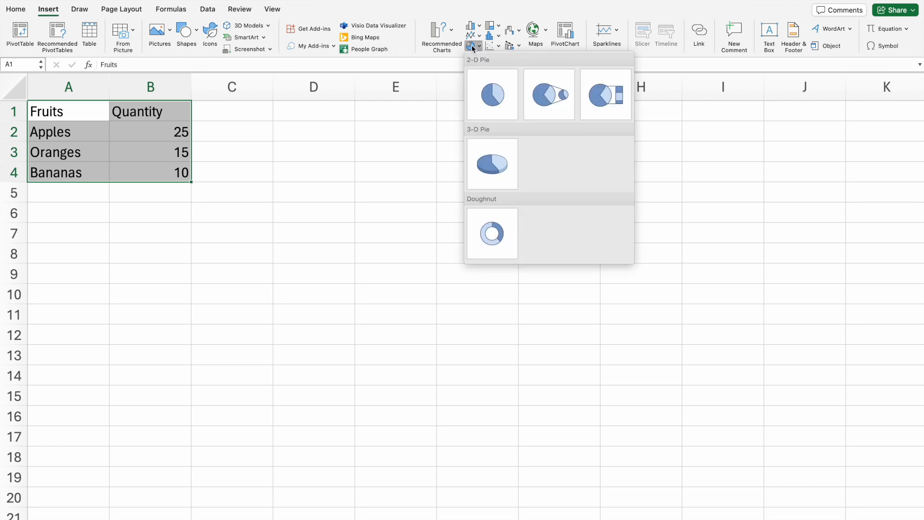
pyautogui.click(487, 89)
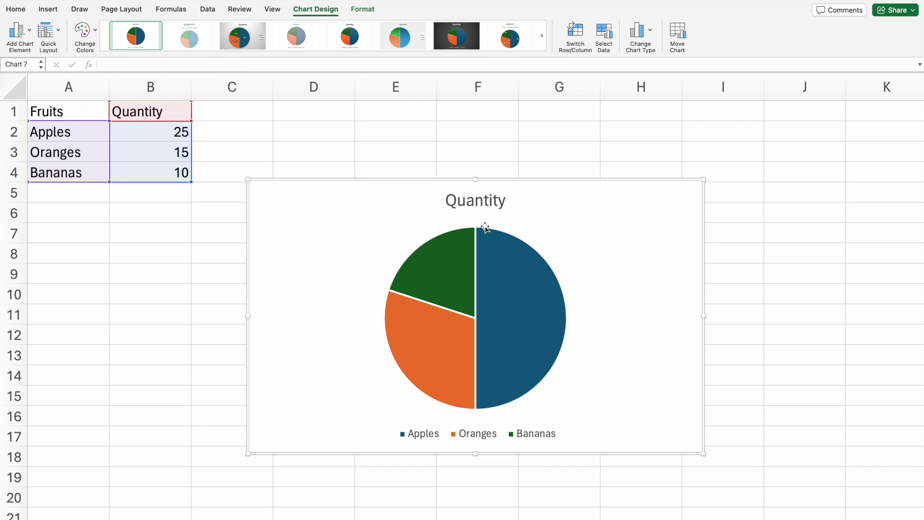
# Step: Change the pie chart's title to "Quantity of Fruits"
pyautogui.click(483, 200)
pyautogui.click(504, 201)
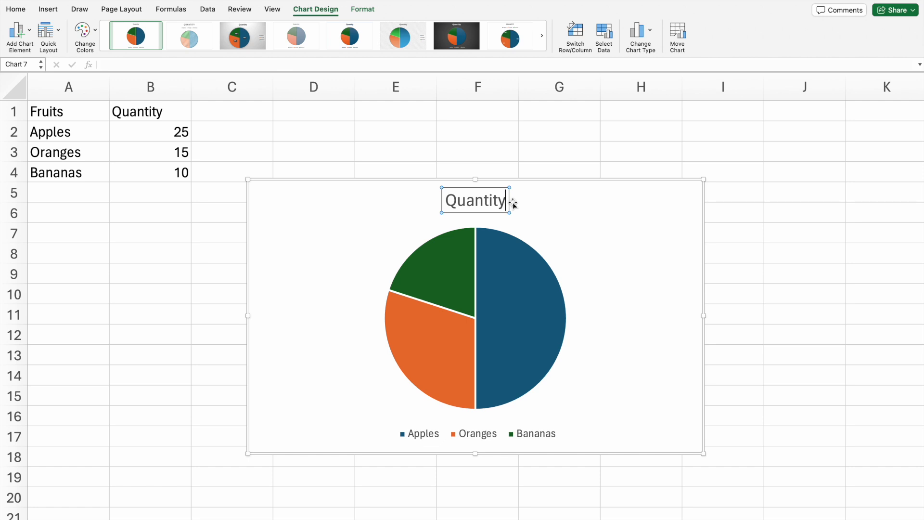
pyautogui.write('of F')
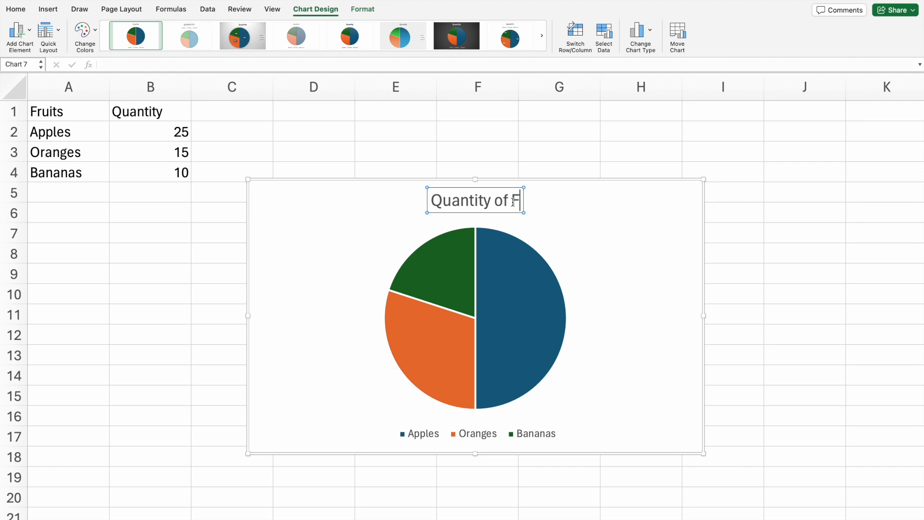
pyautogui.write('ruits')
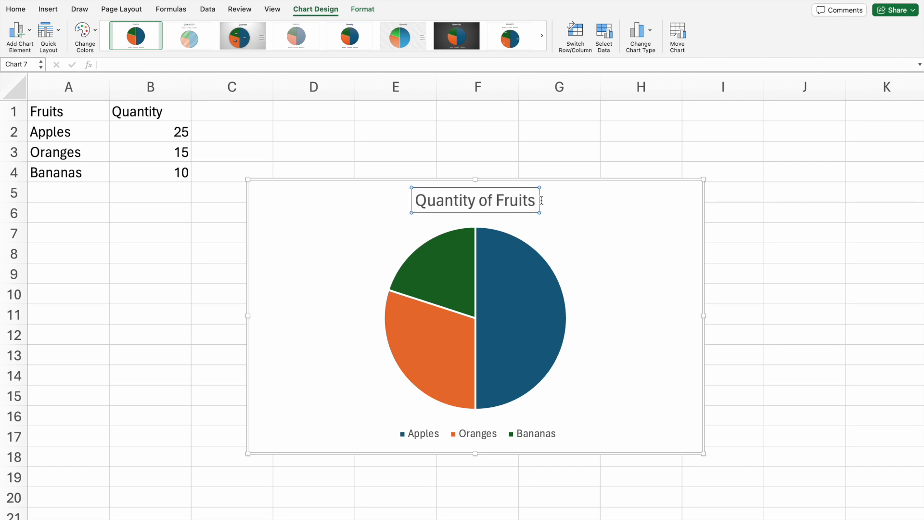
pyautogui.click(589, 136)
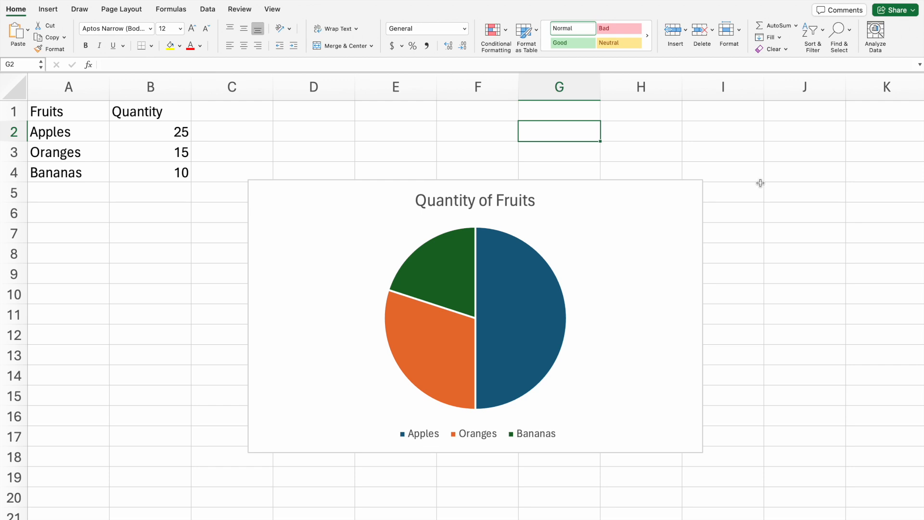
# Step: Add data labels to the pie chart with the Center position
pyautogui.click(626, 231)
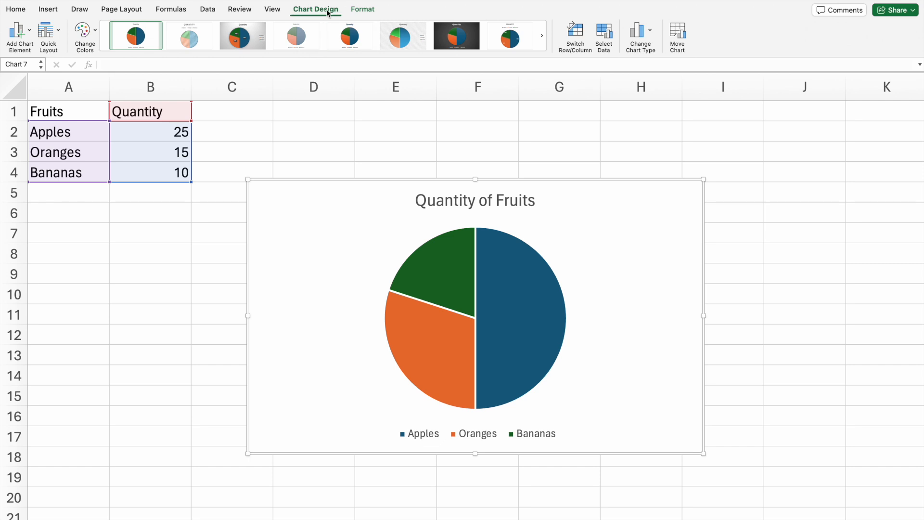
pyautogui.click(19, 32)
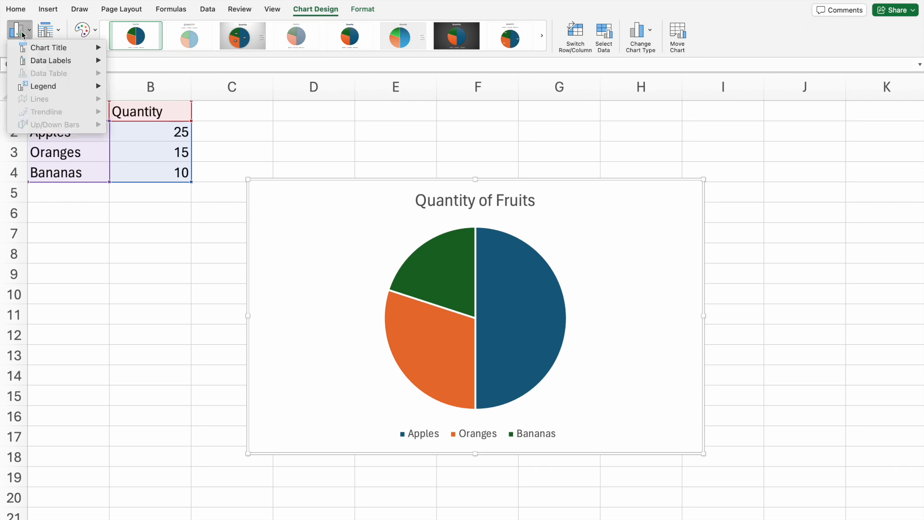
pyautogui.moveTo(43, 49)
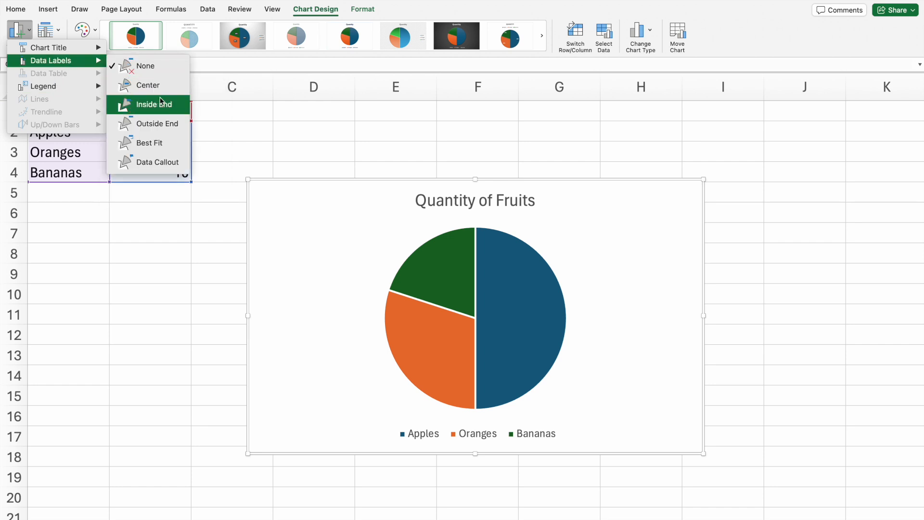
pyautogui.click(165, 92)
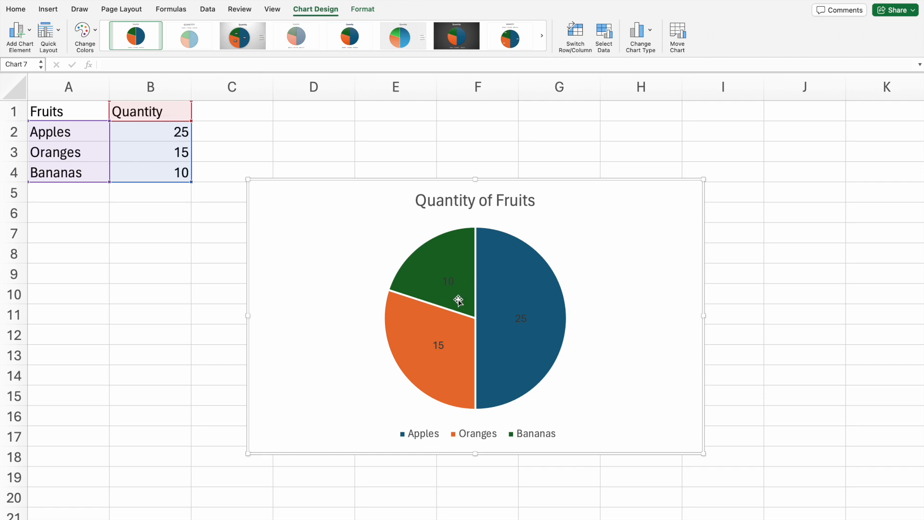
# Step: Format the pie chart's data labels to show percentages instead of values
pyautogui.click(446, 281)
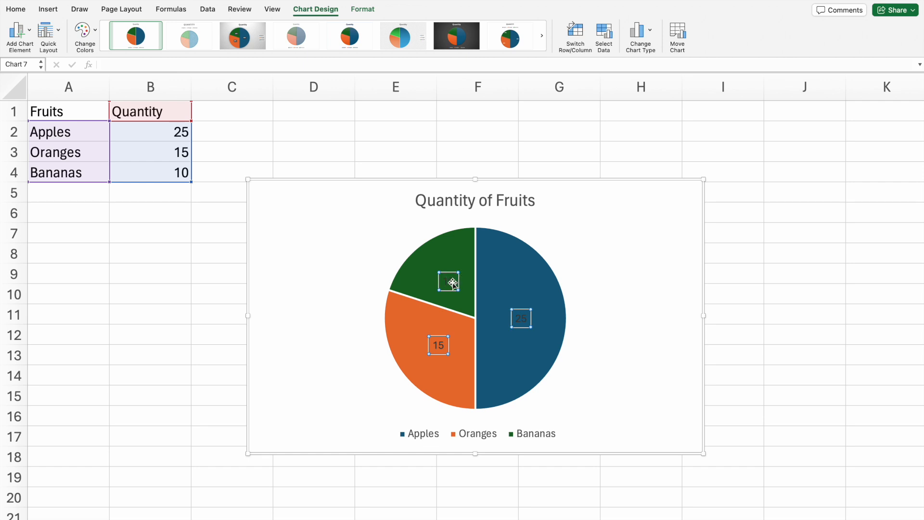
pyautogui.rightClick(452, 282)
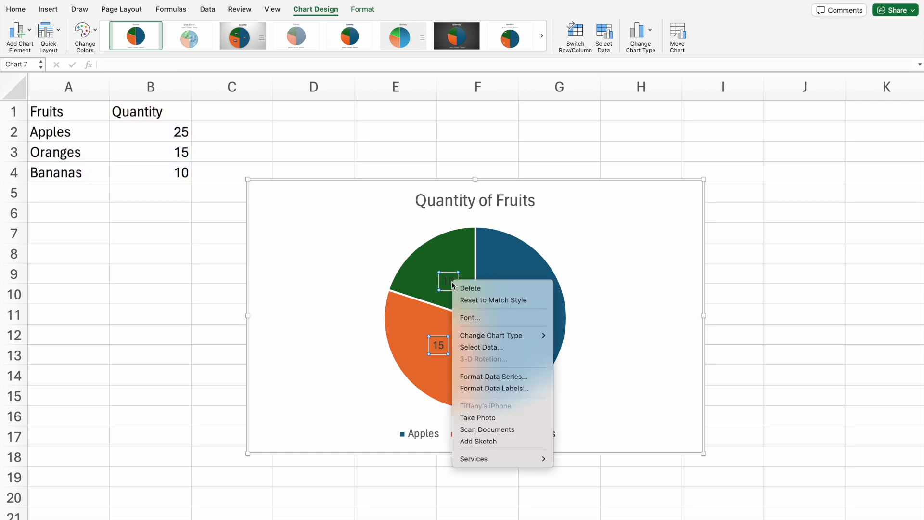
pyautogui.click(501, 391)
pyautogui.click(777, 243)
pyautogui.click(777, 226)
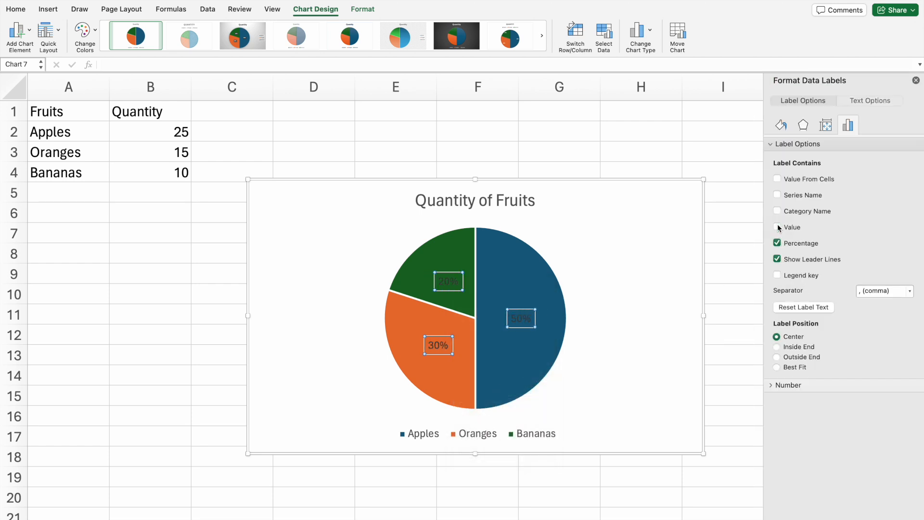
pyautogui.click(915, 81)
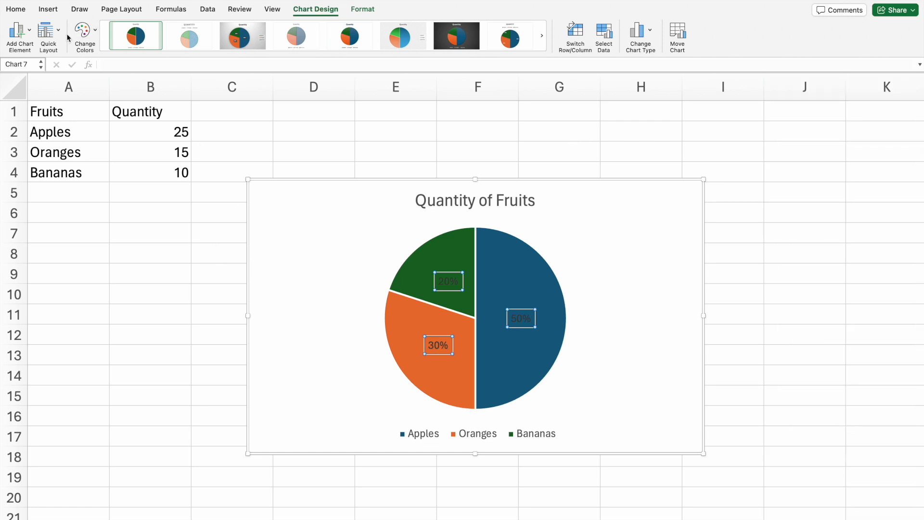
# Step: Recolor the pie chart with the monochromatic orange palette and apply the chart style with the gray gradient background
pyautogui.click(54, 39)
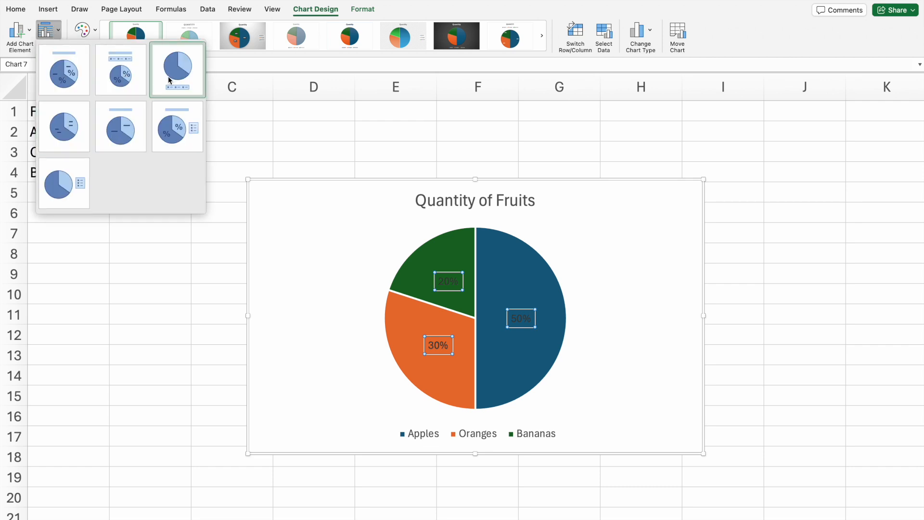
pyautogui.click(90, 31)
pyautogui.click(90, 30)
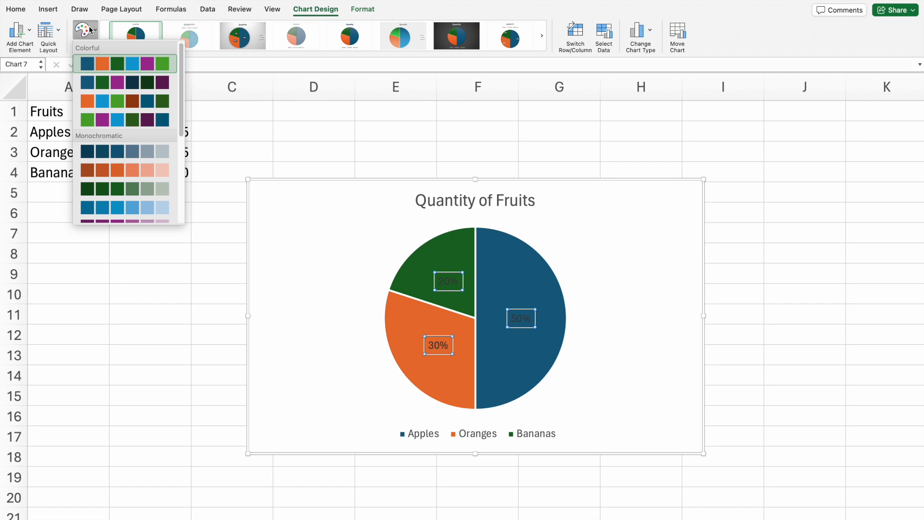
pyautogui.click(132, 171)
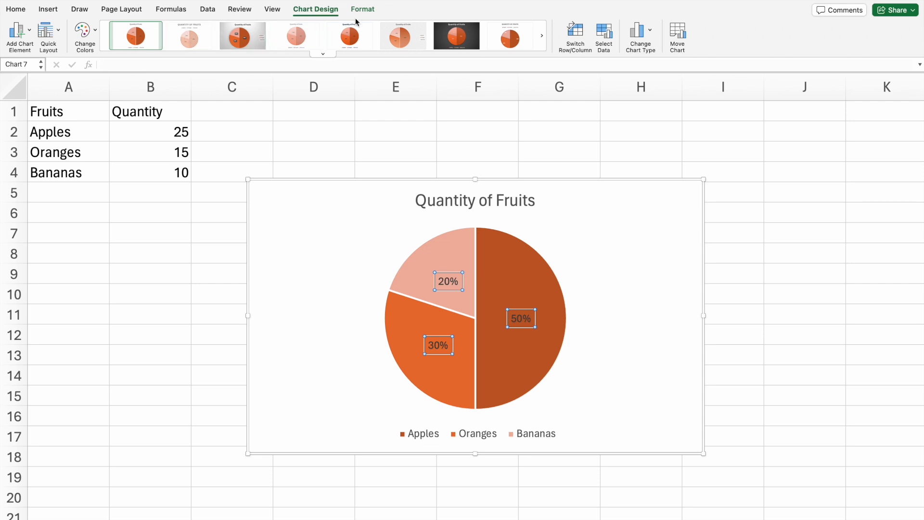
pyautogui.click(245, 35)
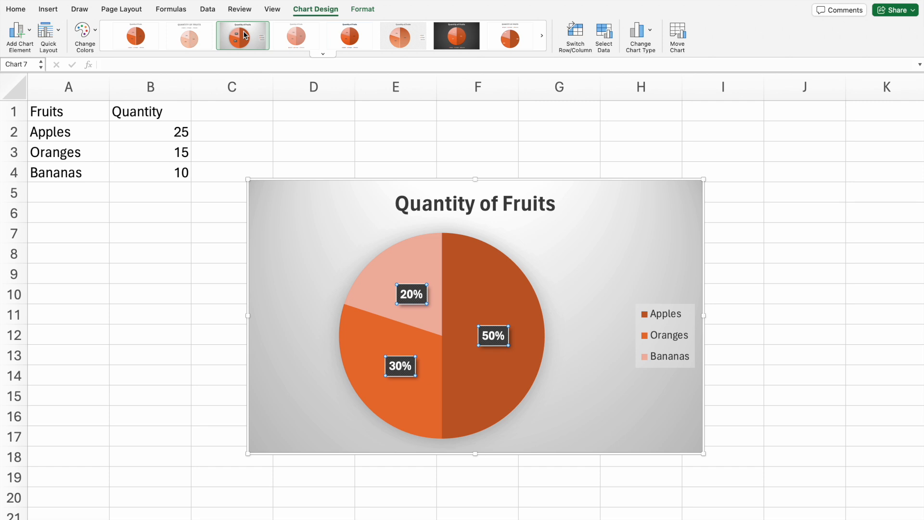
pyautogui.click(368, 140)
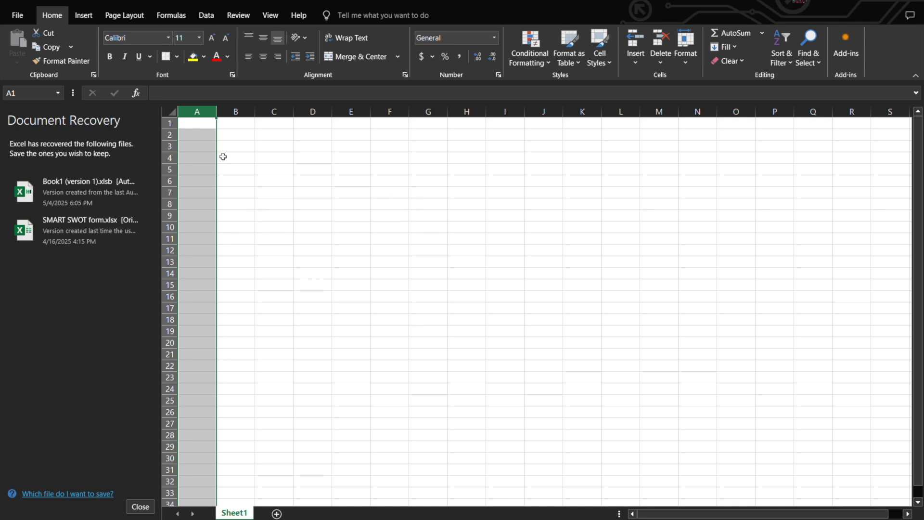
# Step: Enter the labels Addition, Subtraction, Multiplication, Division and Sum in cells A1 to A5 of the blank sheet
pyautogui.doubleClick(199, 127)
pyautogui.write('Addition')
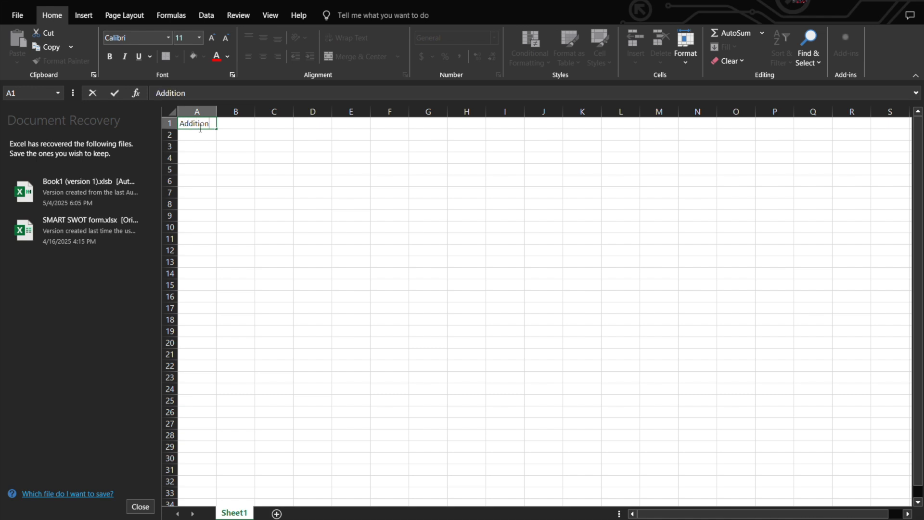
pyautogui.click(201, 140)
pyautogui.write('Subtr')
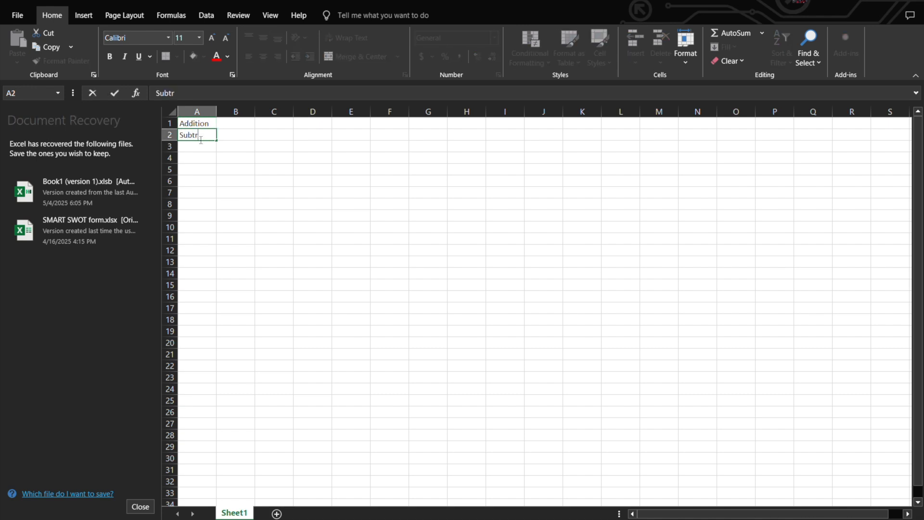
pyautogui.write('action')
pyautogui.click(202, 148)
pyautogui.write('Mult')
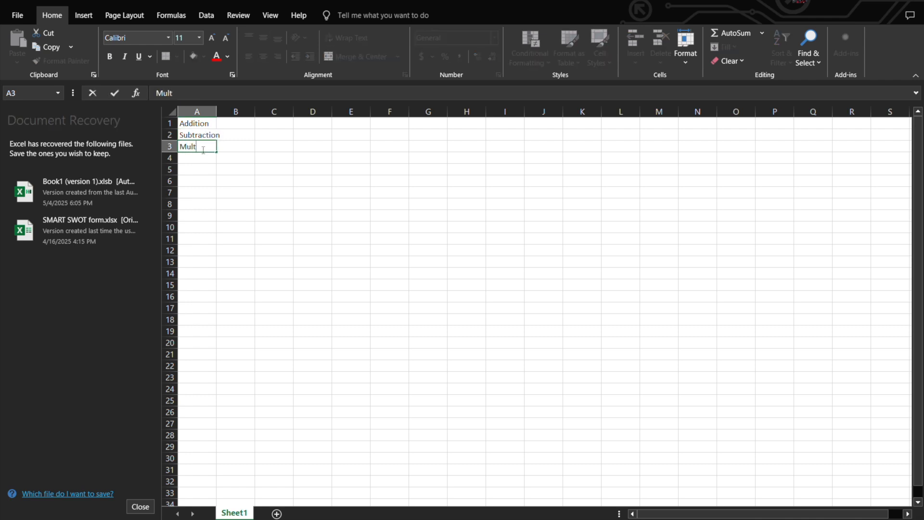
pyautogui.write('iplication')
pyautogui.click(203, 160)
pyautogui.write('Di')
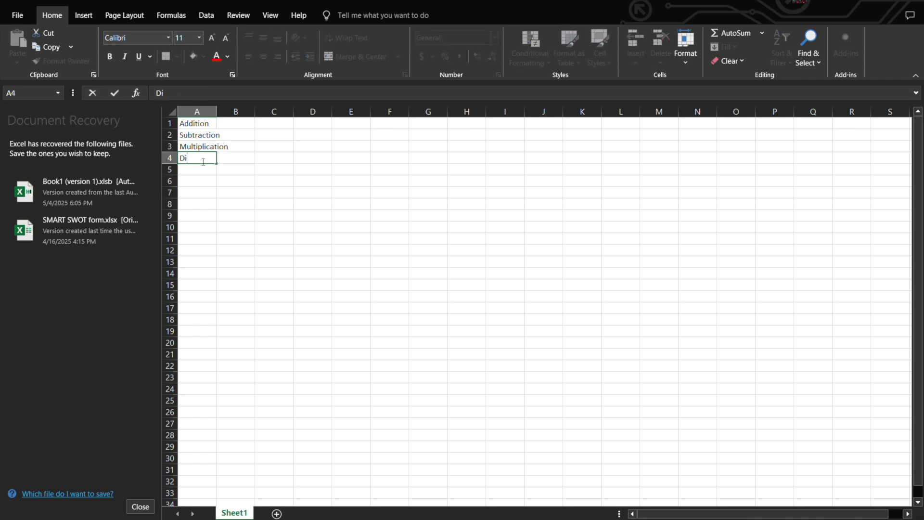
pyautogui.write('vision')
pyautogui.click(203, 175)
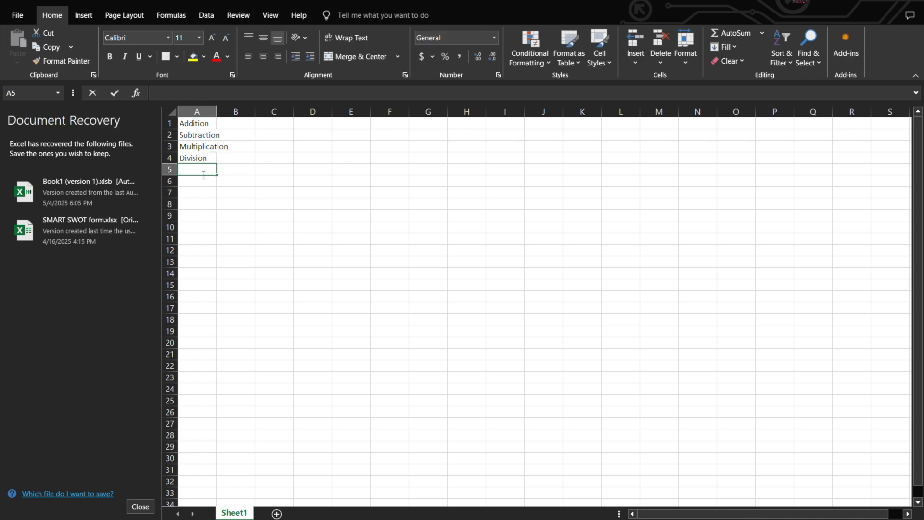
pyautogui.write('Sum')
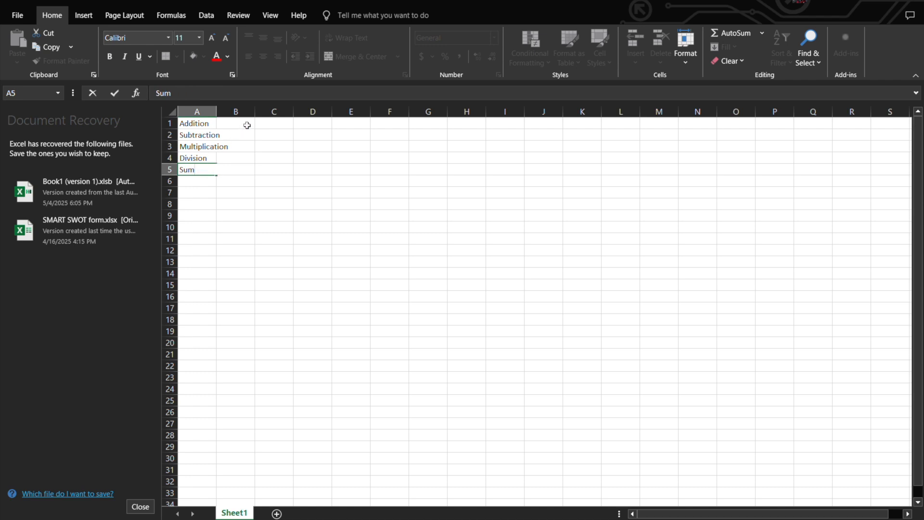
# Step: Enter the addition formula =5+5 in cell B1
pyautogui.click(244, 128)
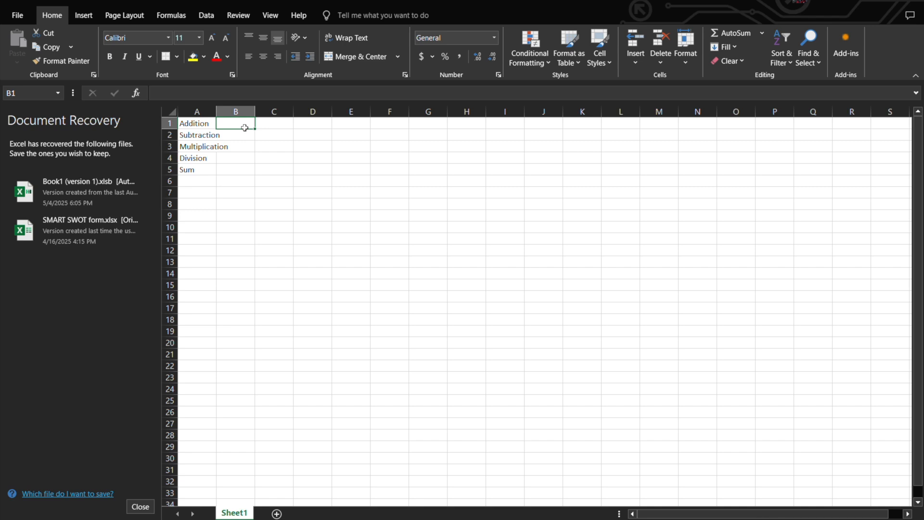
pyautogui.write('=')
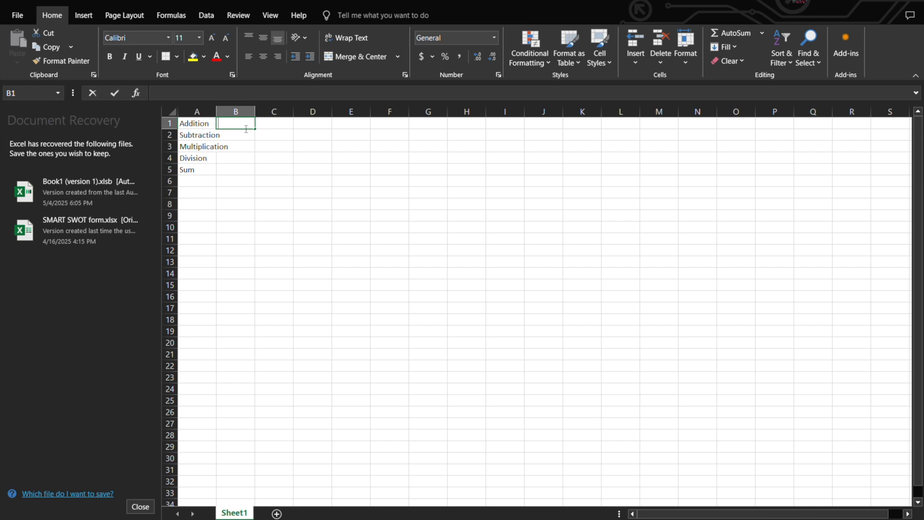
pyautogui.write('5+5')
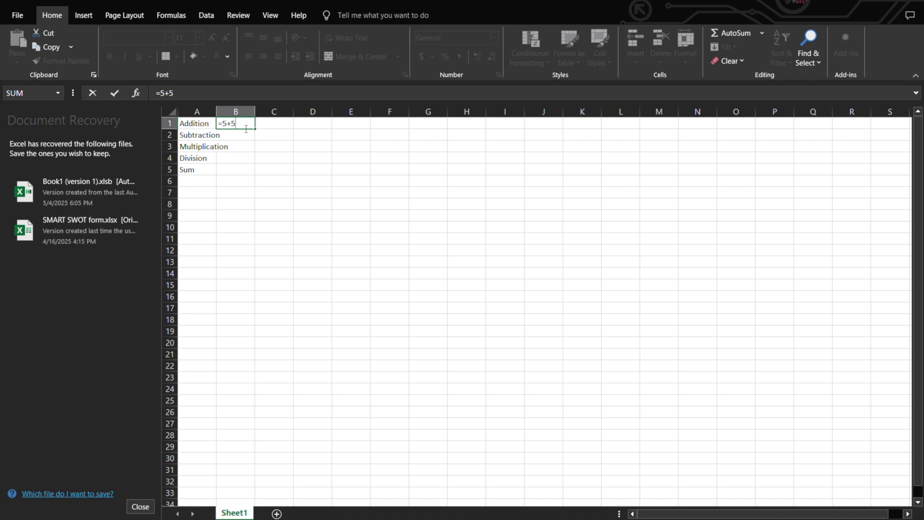
pyautogui.press('Return')
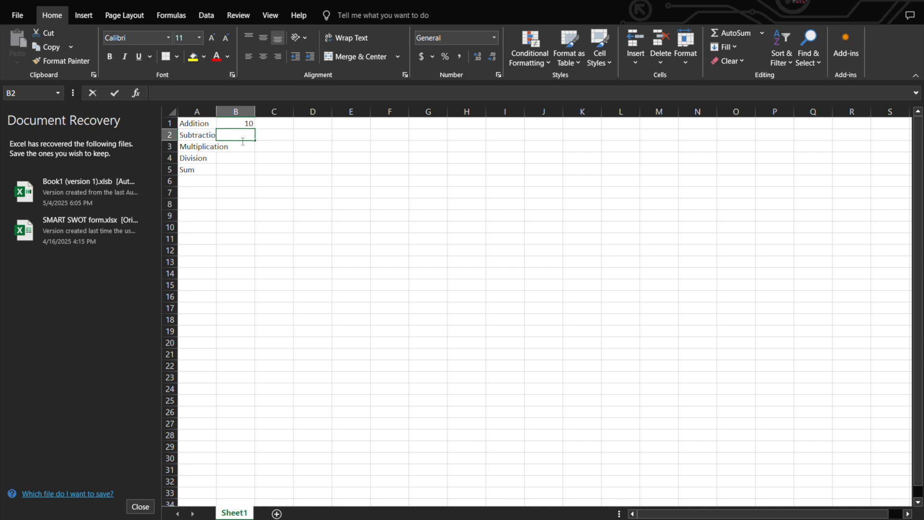
# Step: Enter the subtraction formula =10-5 in cell B2
pyautogui.doubleClick(243, 141)
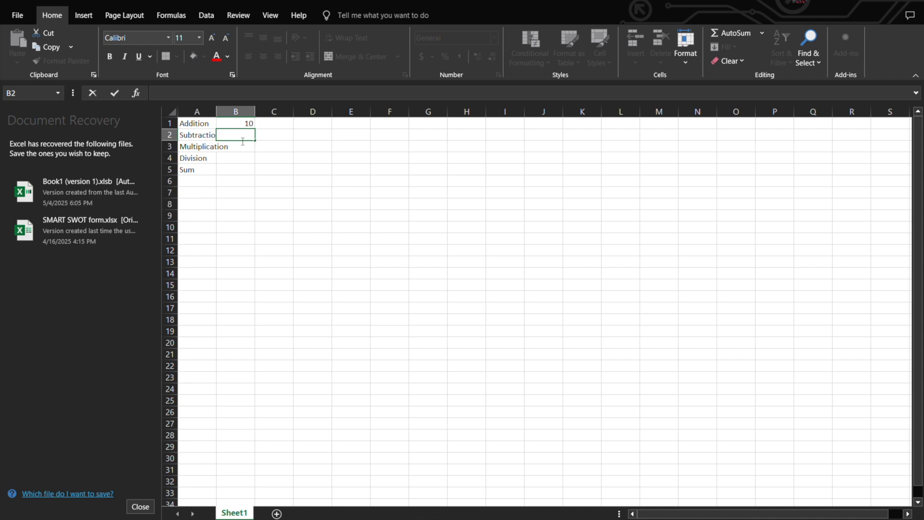
pyautogui.write('=')
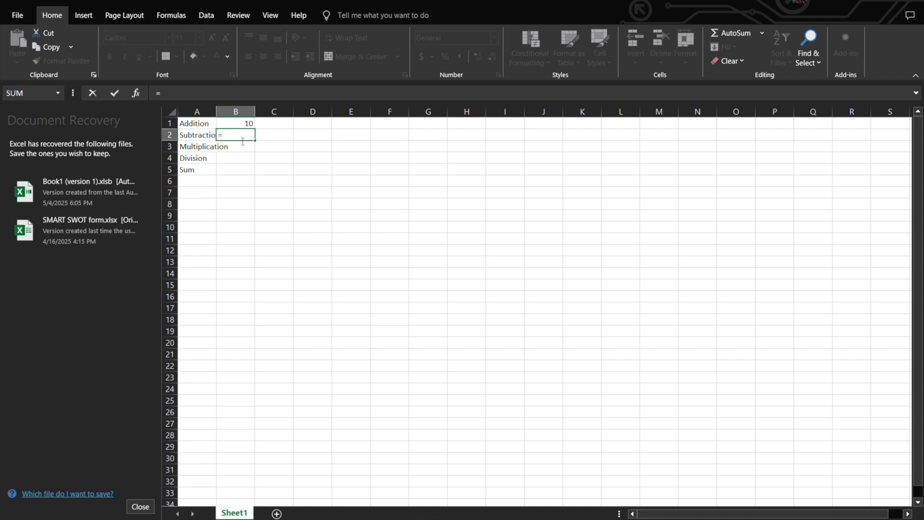
pyautogui.write('10-5')
pyautogui.press('Return')
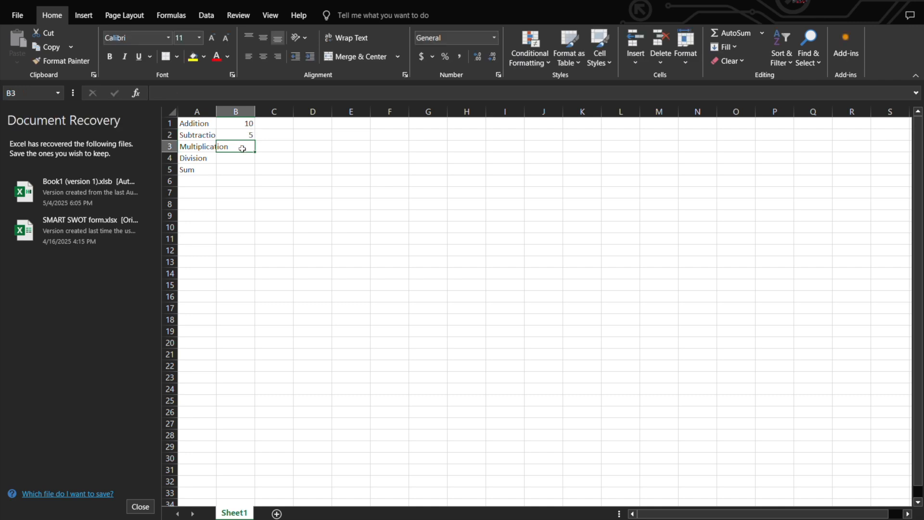
# Step: Enter the multiplication formula =5*5 in cell B3
pyautogui.doubleClick(242, 149)
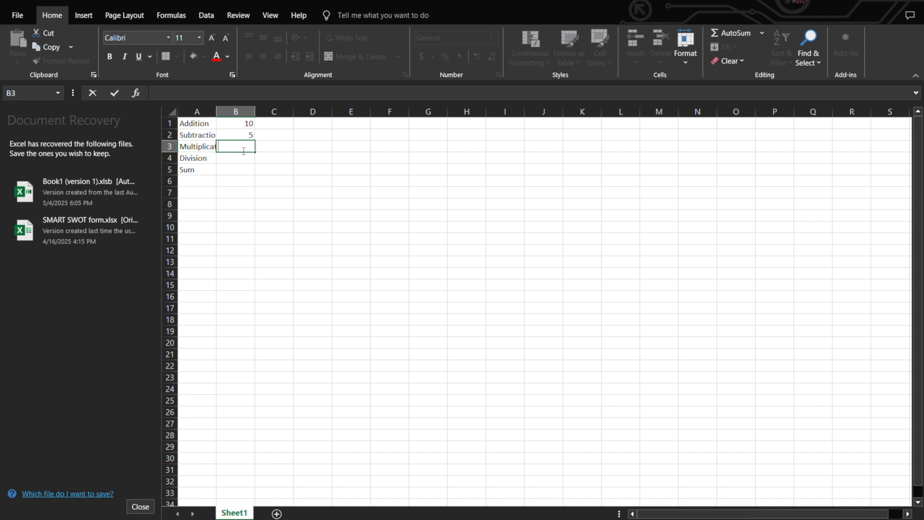
pyautogui.write('=')
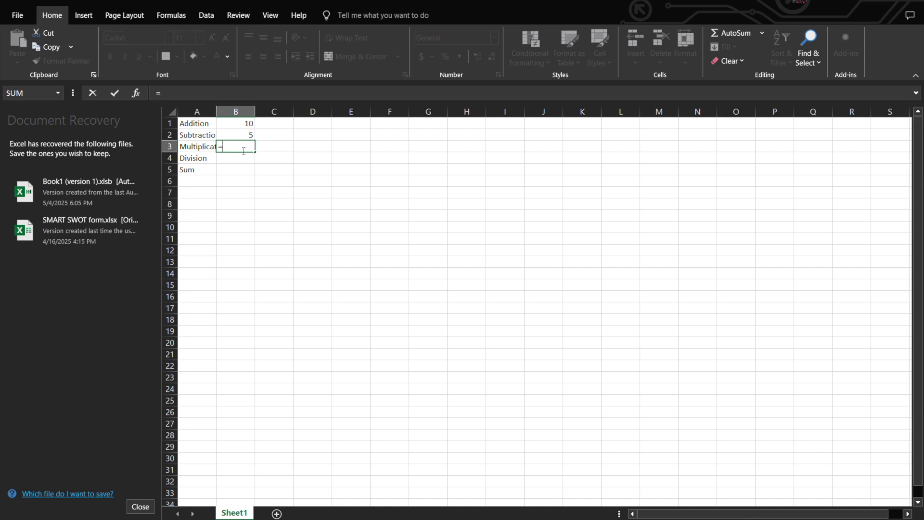
pyautogui.write('5*5')
pyautogui.press('Return')
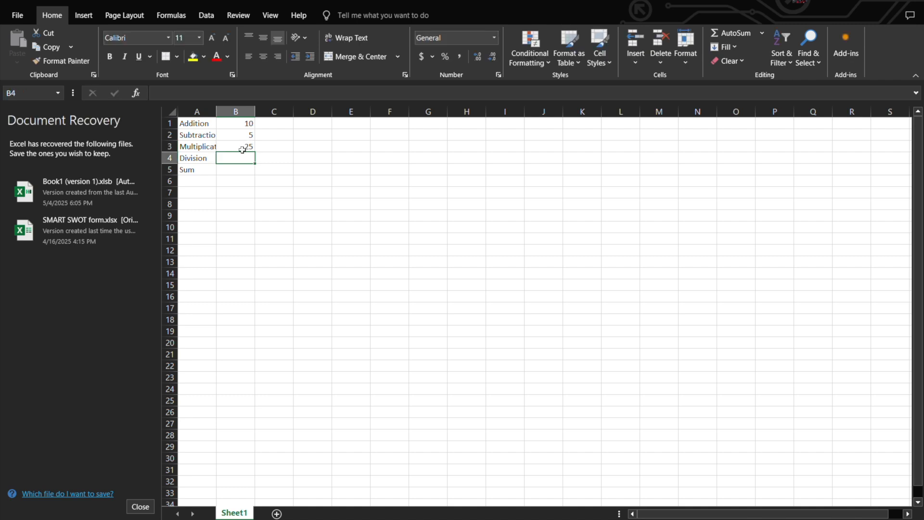
# Step: Enter the division formula =10/5 in cell B4
pyautogui.doubleClick(243, 161)
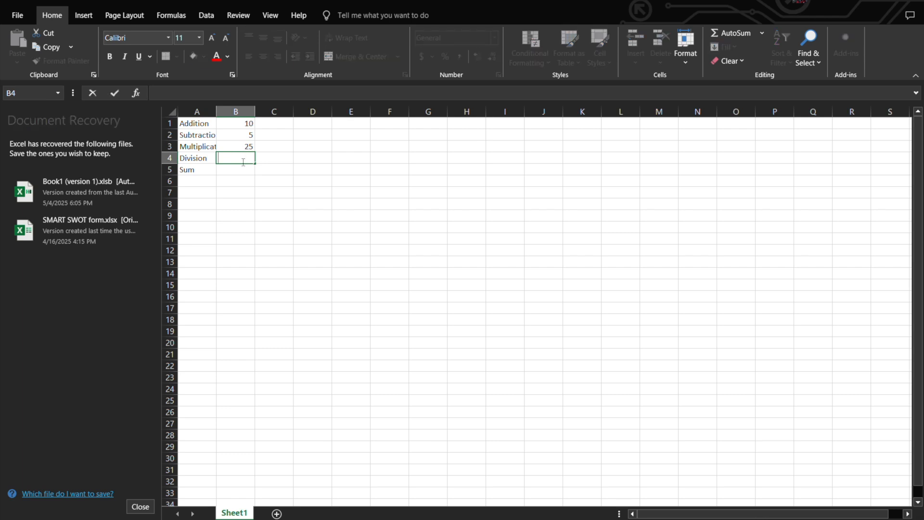
pyautogui.write('=10')
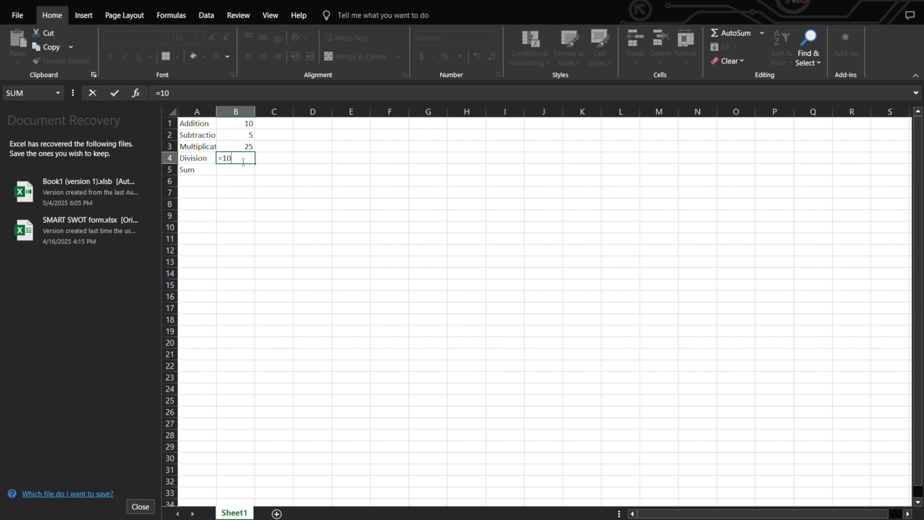
pyautogui.write('/5')
pyautogui.press('Return')
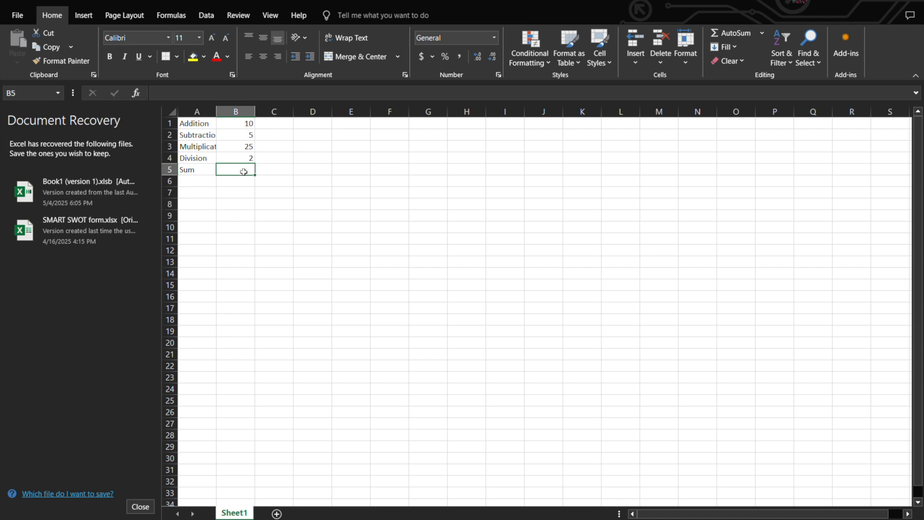
# Step: Fill cells B5 to F5 of the Sum row with the numbers 3, 5, 7, 8 and 4
pyautogui.doubleClick(244, 172)
pyautogui.write('3')
pyautogui.click(277, 173)
pyautogui.write('5')
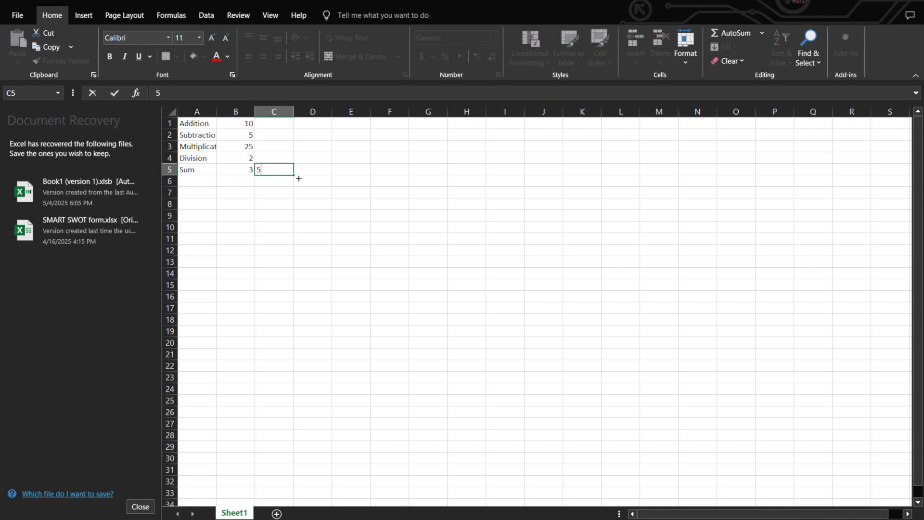
pyautogui.click(324, 174)
pyautogui.write('7')
pyautogui.click(351, 176)
pyautogui.write('8')
pyautogui.doubleClick(394, 178)
pyautogui.write('3')
pyautogui.press('BackSpace')
pyautogui.click(393, 174)
pyautogui.write('4')
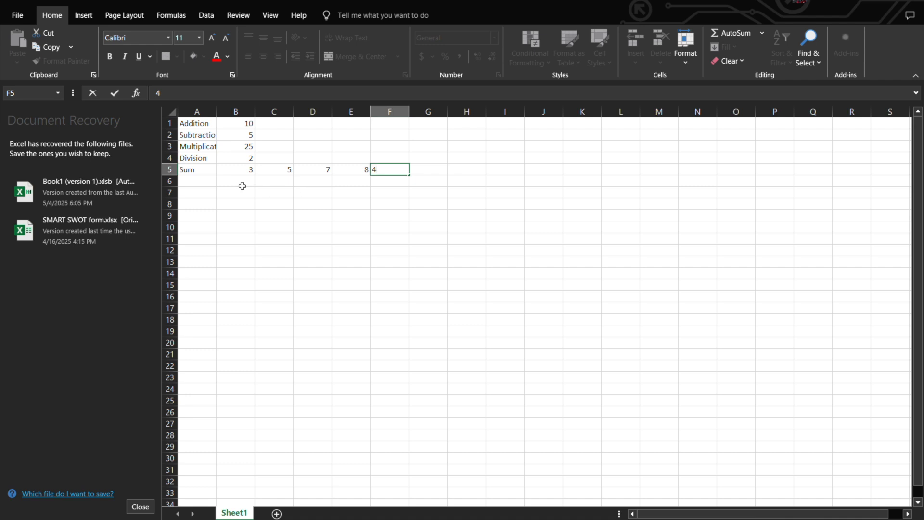
# Step: Total the numbers in B5:F5 with the formula =sum(B5:F5) in cell B6
pyautogui.click(242, 186)
pyautogui.doubleClick(243, 187)
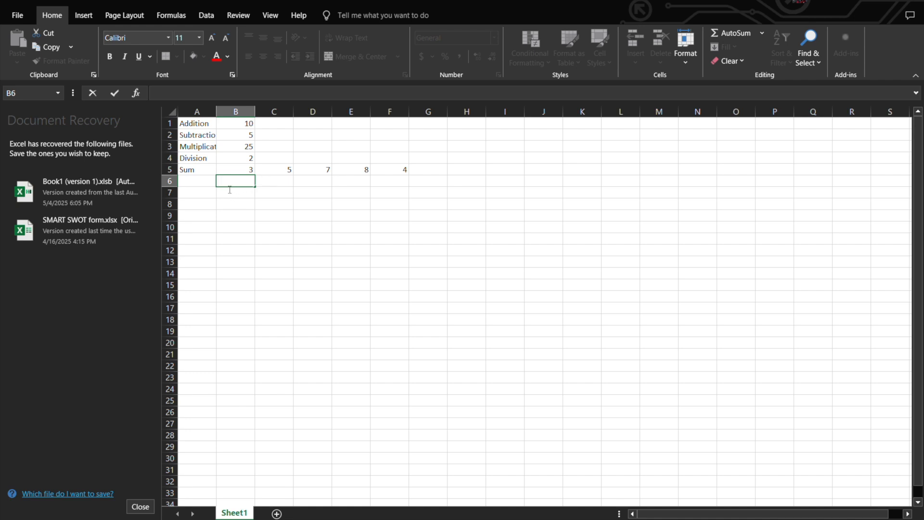
pyautogui.write('=')
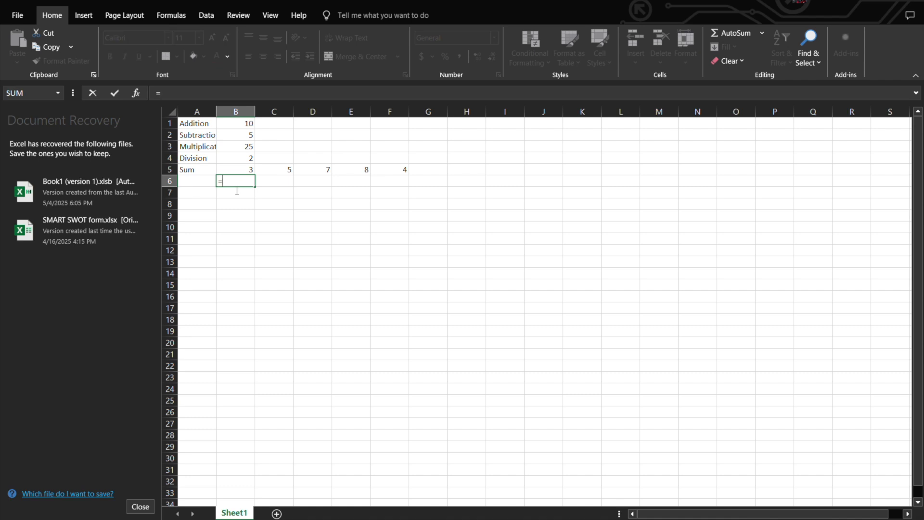
pyautogui.write('sum(')
pyautogui.moveTo(238, 172); pyautogui.dragTo(398, 169)
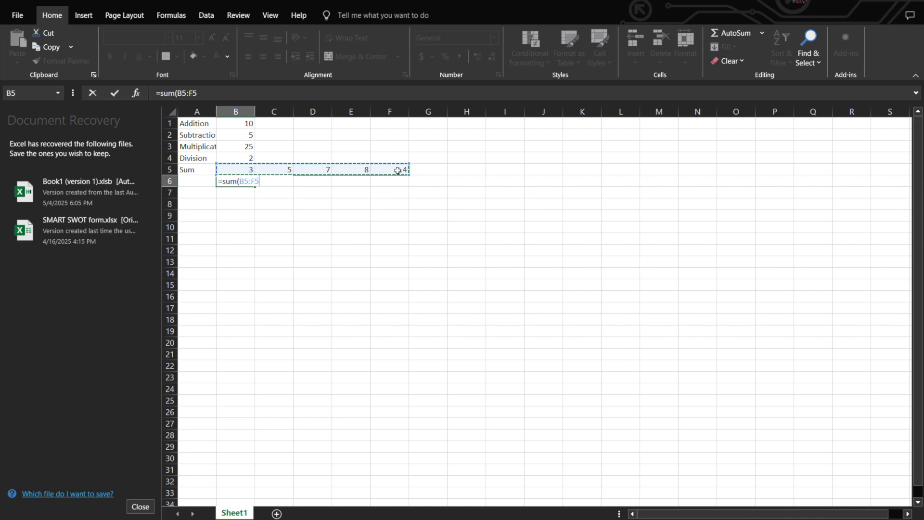
pyautogui.write(')')
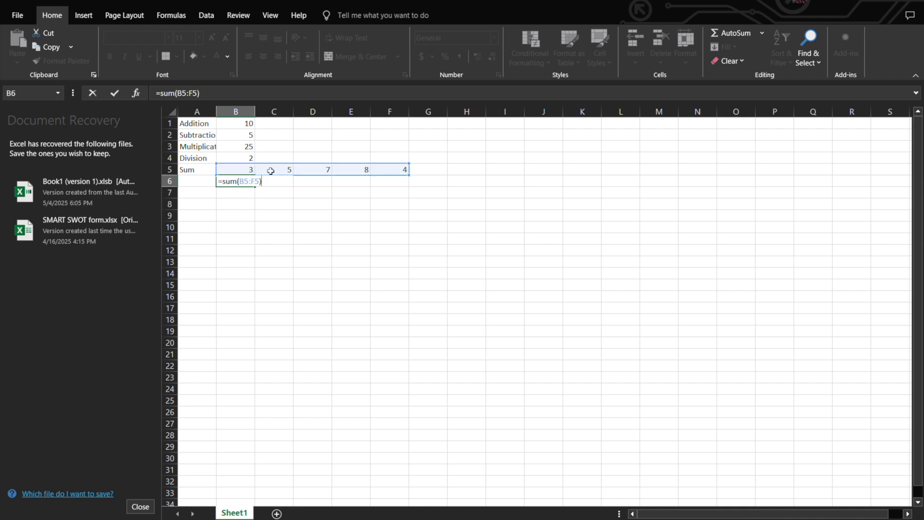
pyautogui.press('Return')
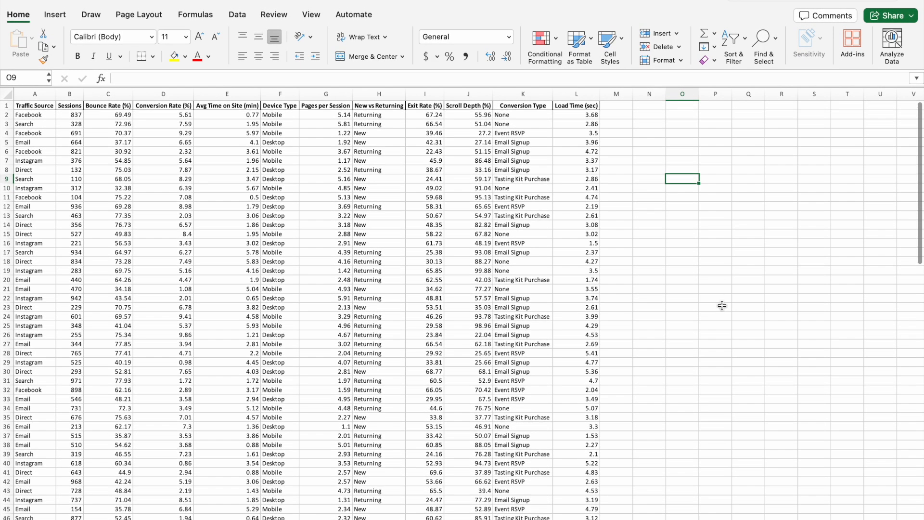
# Step: Insert a PivotTable on a new worksheet from the Website Analytics data range A1:L121
pyautogui.scroll(-5, 721, 306)
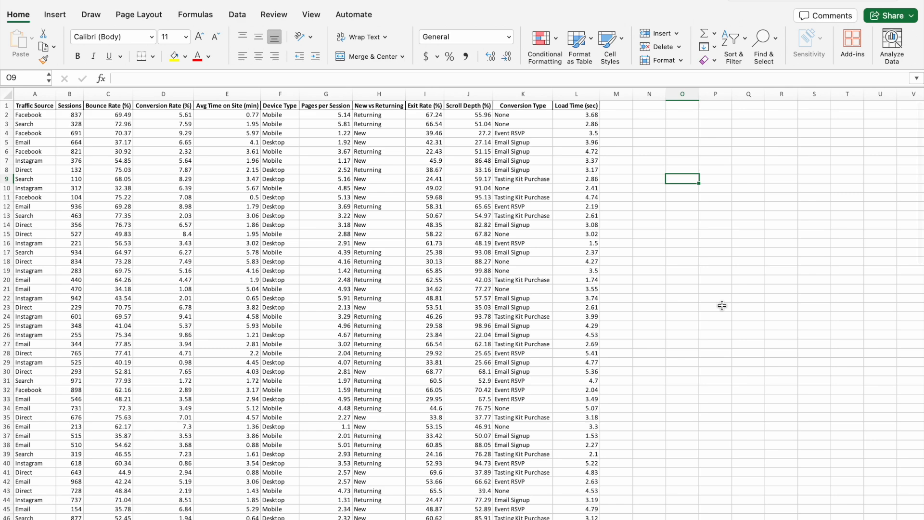
pyautogui.scroll(5, 722, 306)
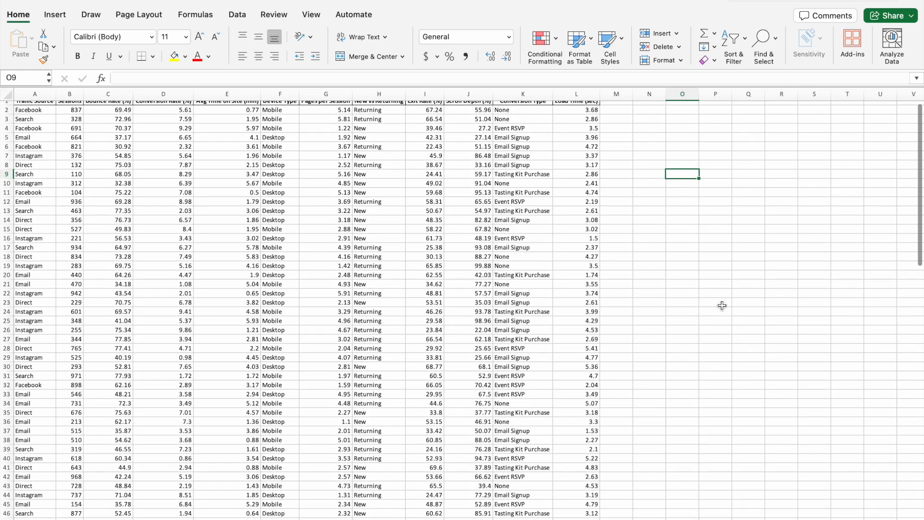
pyautogui.scroll(1, 722, 306)
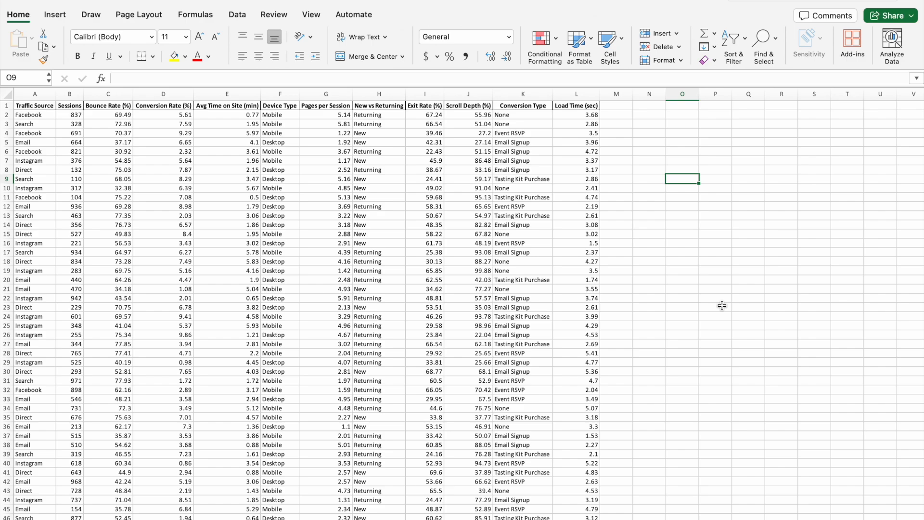
pyautogui.scroll(-20, 722, 306)
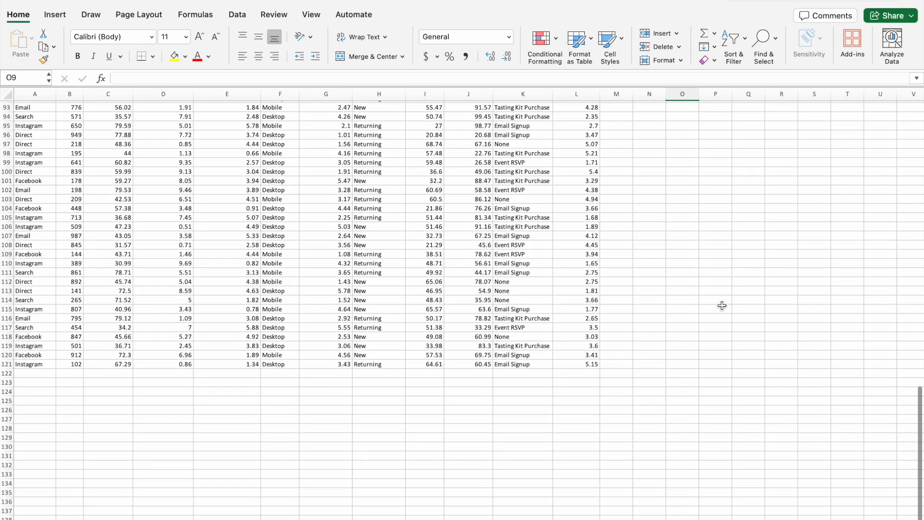
pyautogui.moveTo(34, 364); pyautogui.dragTo(564, 16)
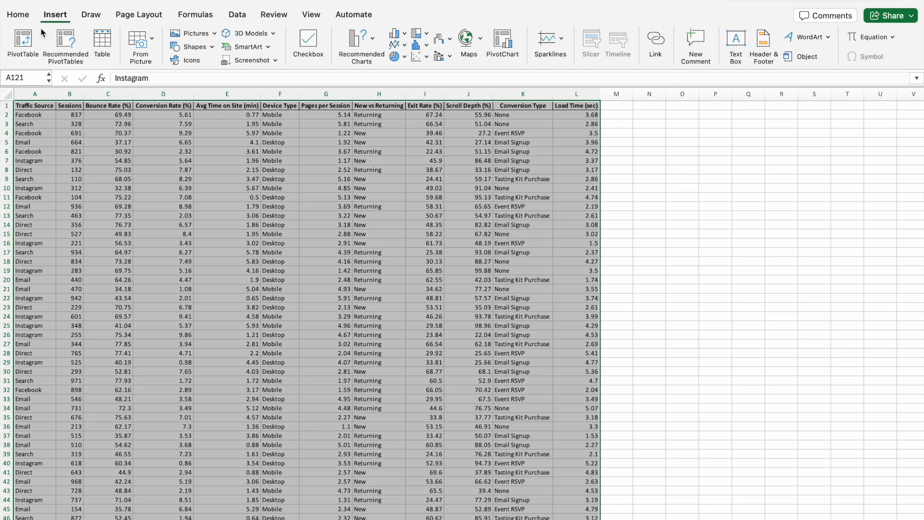
pyautogui.click(33, 42)
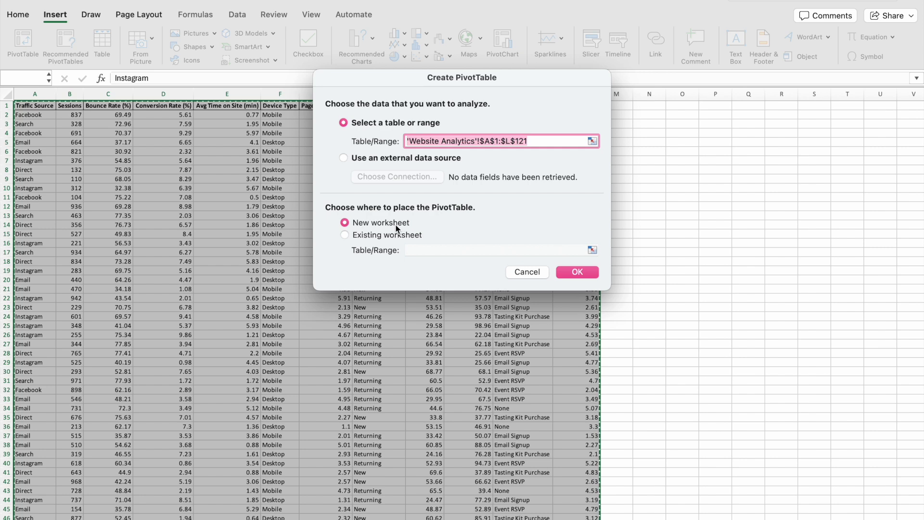
pyautogui.click(577, 273)
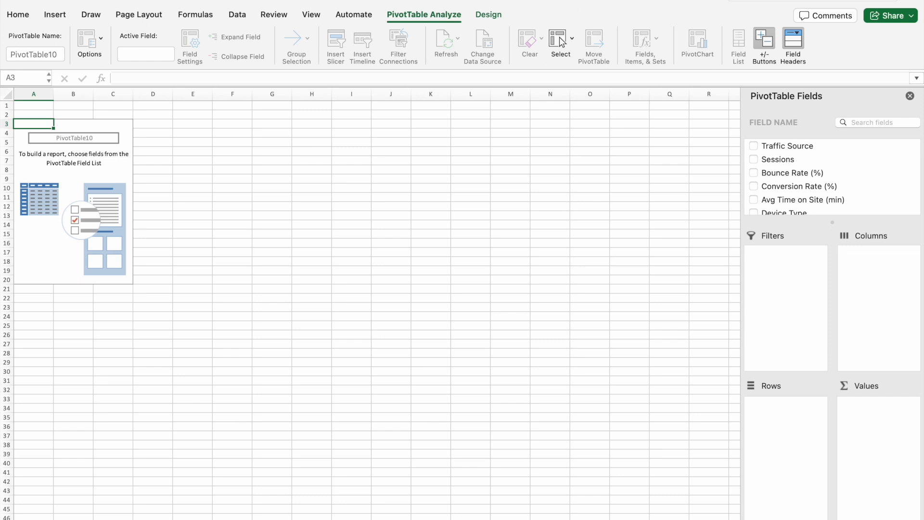
# Step: Add the Traffic Source field to the rows of the empty PivotTable
pyautogui.click(433, 384)
pyautogui.click(481, 406)
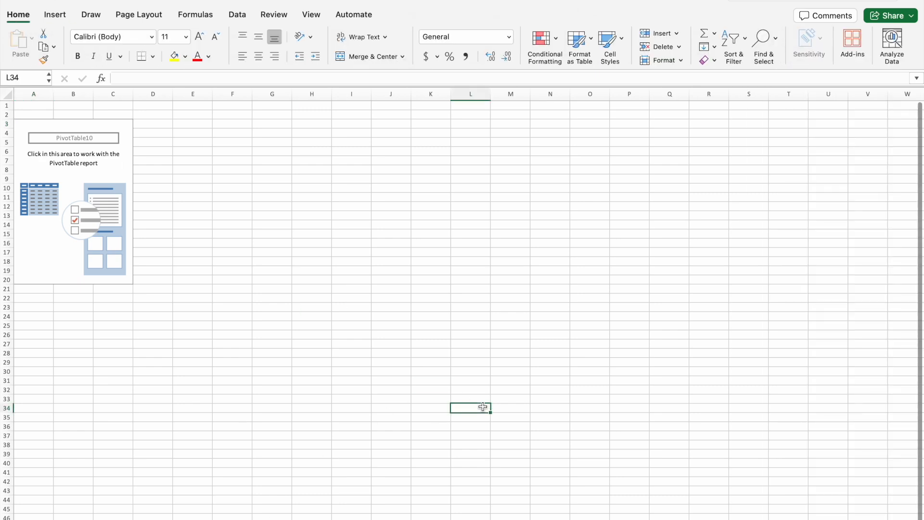
pyautogui.click(89, 166)
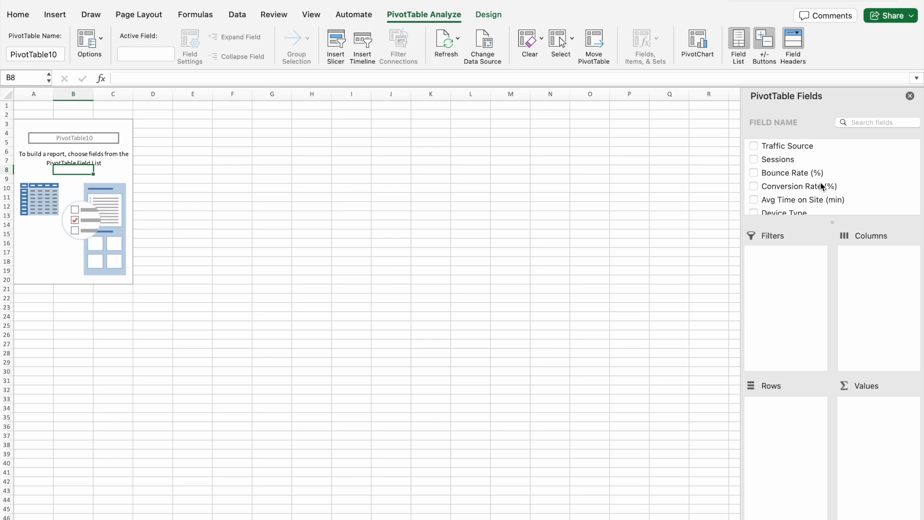
pyautogui.moveTo(801, 146); pyautogui.dragTo(799, 419)
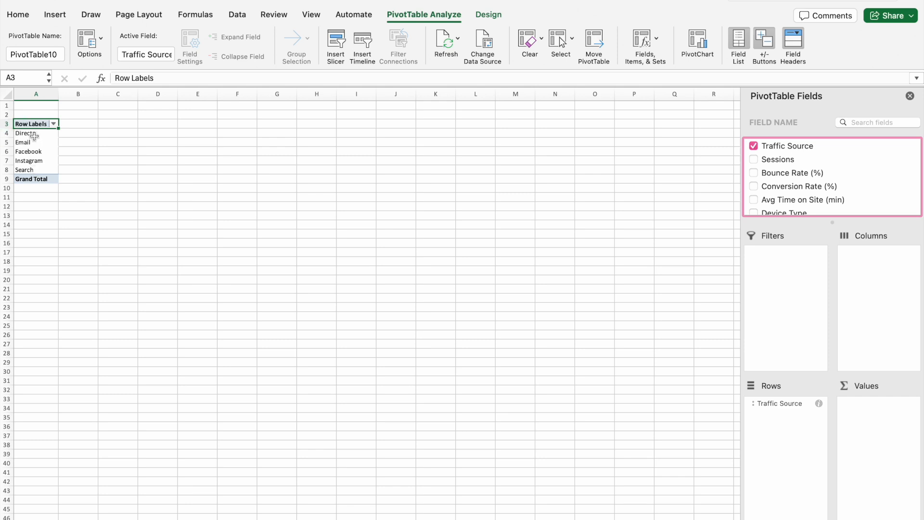
# Step: Add the Scroll Depth (%) and Exit Rate (%) fields to the PivotTable's values
pyautogui.scroll(-3, 802, 200)
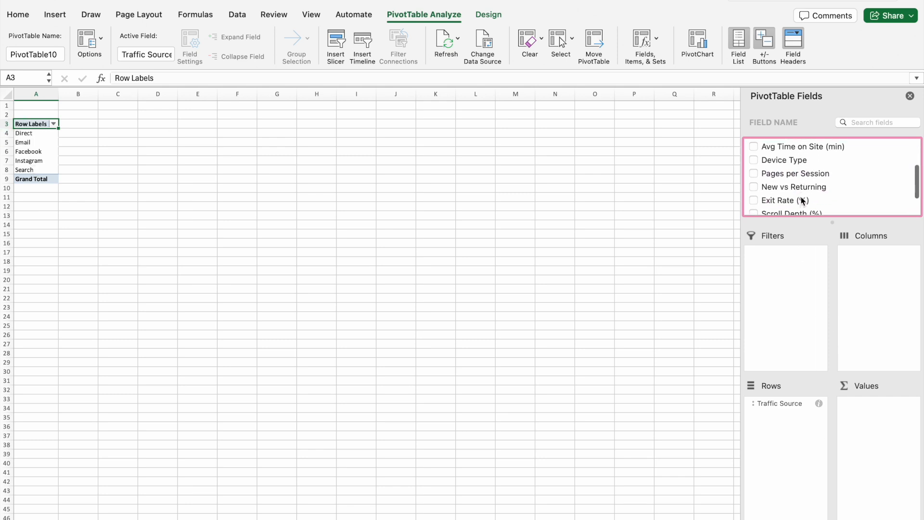
pyautogui.scroll(1, 802, 199)
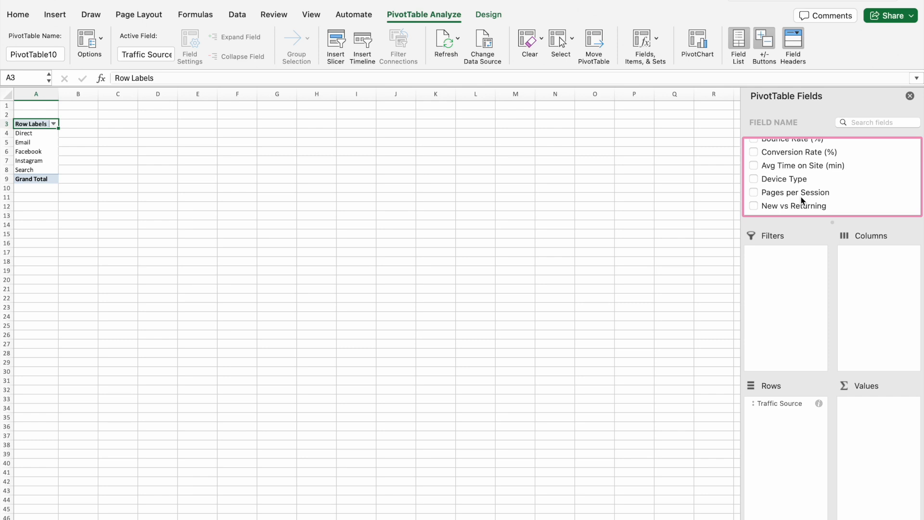
pyautogui.scroll(-4, 802, 200)
pyautogui.moveTo(799, 182); pyautogui.dragTo(888, 420)
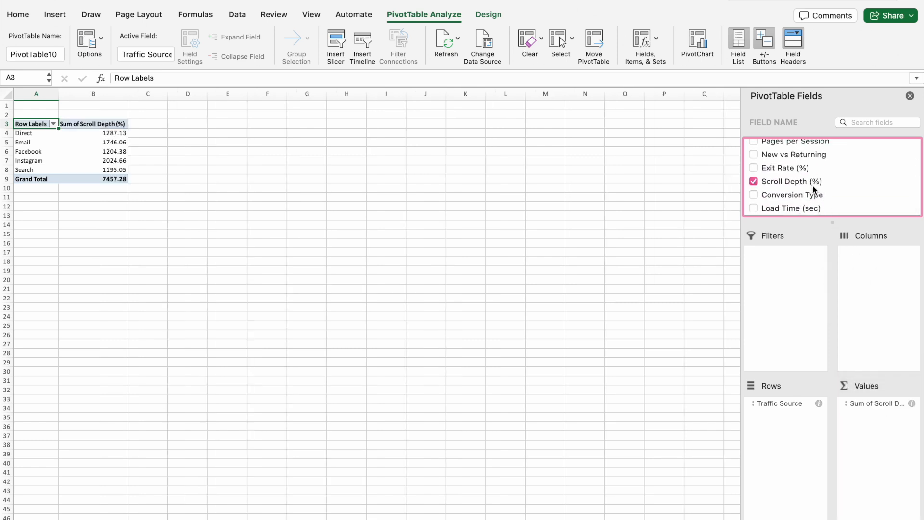
pyautogui.moveTo(791, 168); pyautogui.dragTo(878, 444)
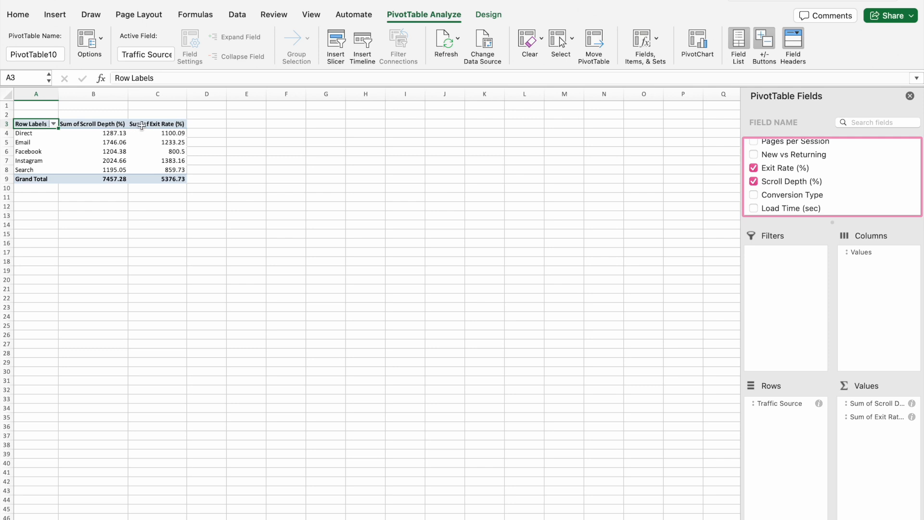
# Step: Summarize both the Scroll Depth (%) and Exit Rate (%) value fields by Average instead of Sum
pyautogui.click(913, 405)
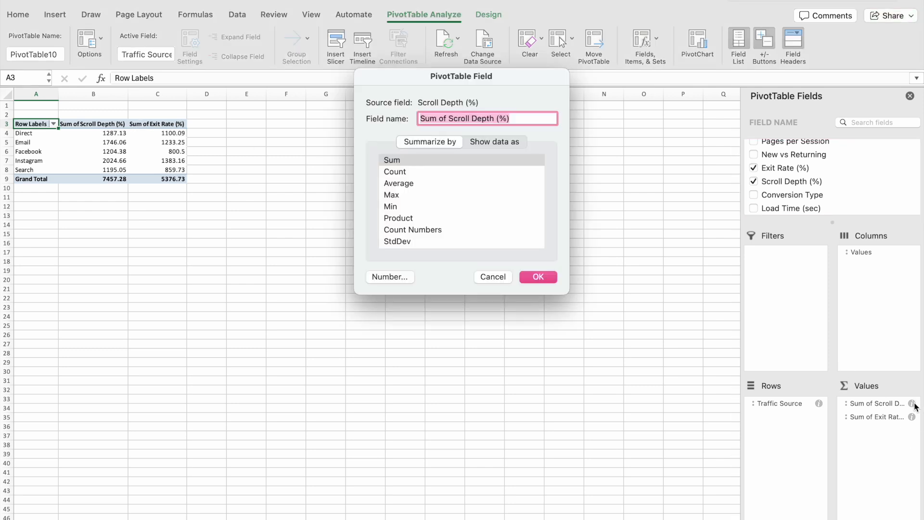
pyautogui.click(406, 183)
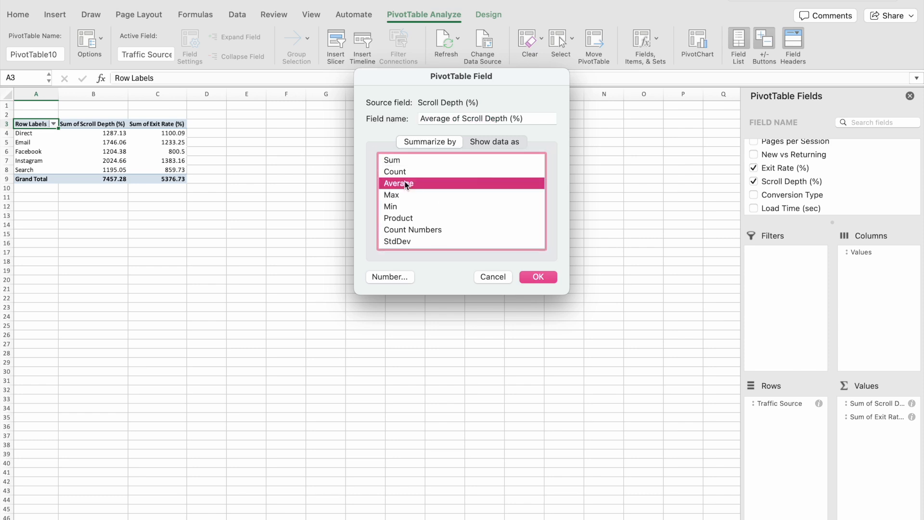
pyautogui.click(547, 278)
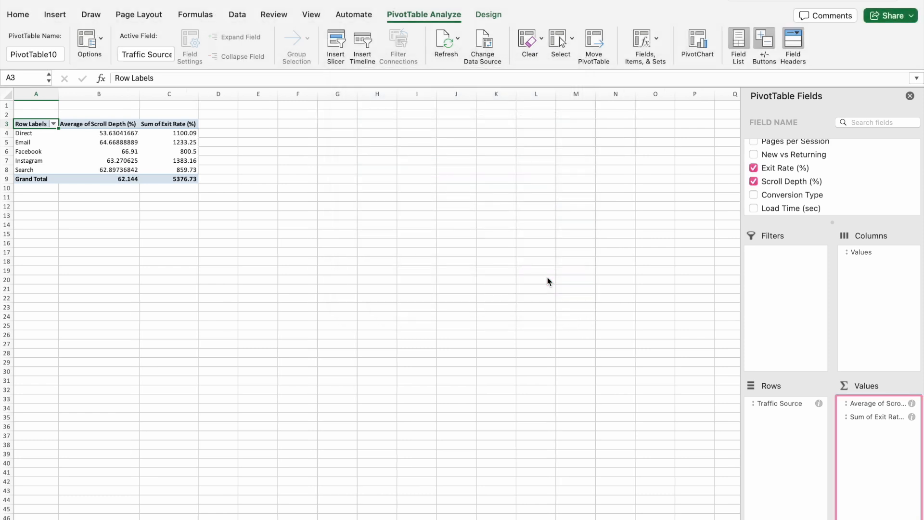
pyautogui.click(911, 417)
pyautogui.click(423, 184)
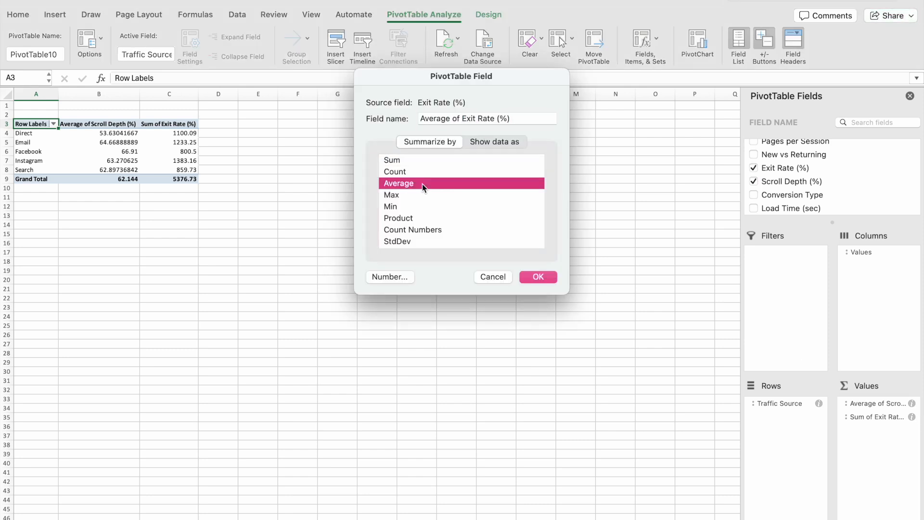
pyautogui.click(534, 277)
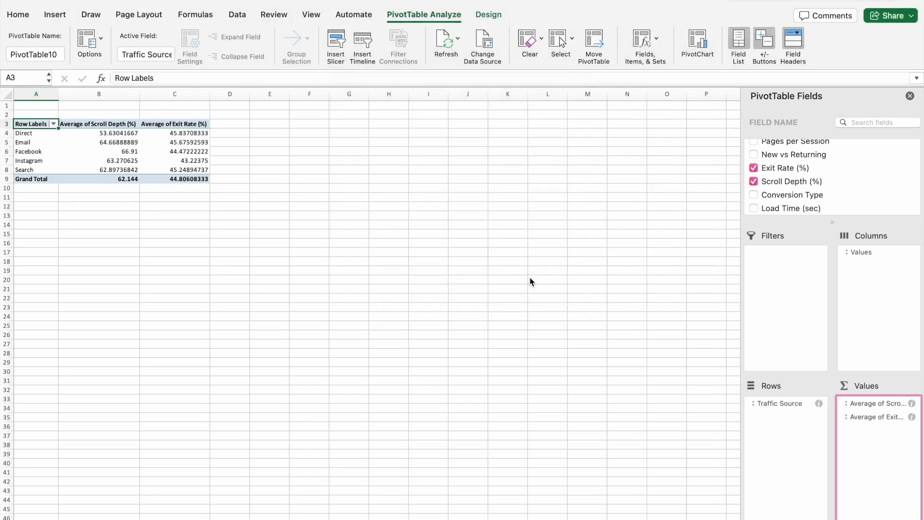
# Step: Reduce the averages in cells B4:C8 of the PivotTable to two decimal places
pyautogui.moveTo(116, 134); pyautogui.dragTo(197, 170)
pyautogui.click(18, 14)
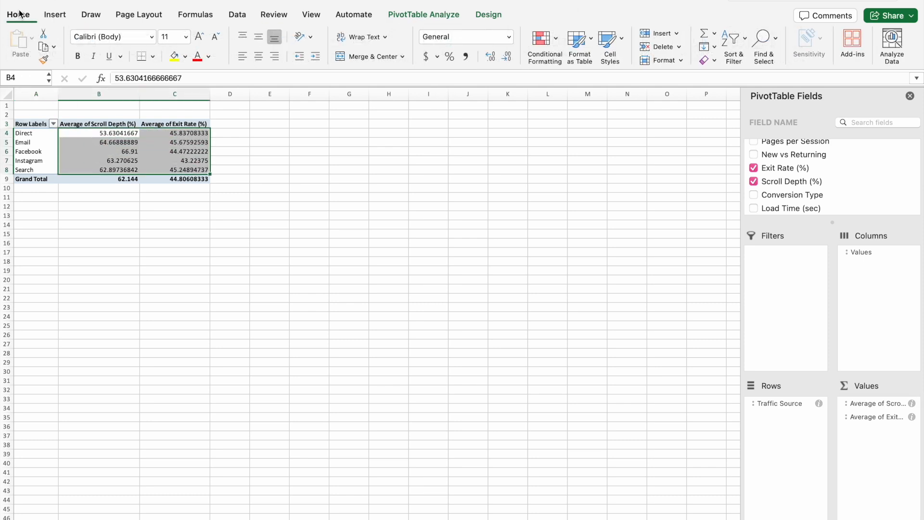
pyautogui.click(506, 57)
pyautogui.click(507, 58)
pyautogui.click(508, 58)
pyautogui.click(507, 58)
pyautogui.click(507, 58)
pyautogui.click(507, 58)
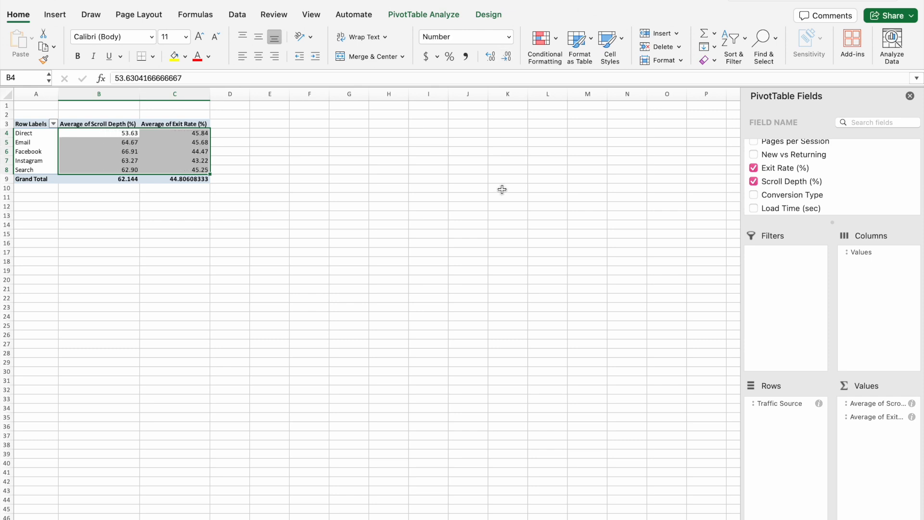
pyautogui.click(501, 193)
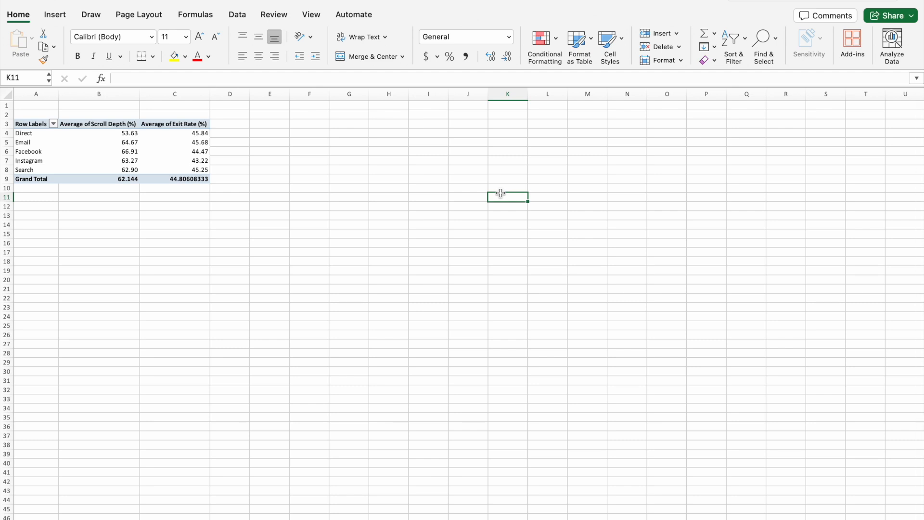